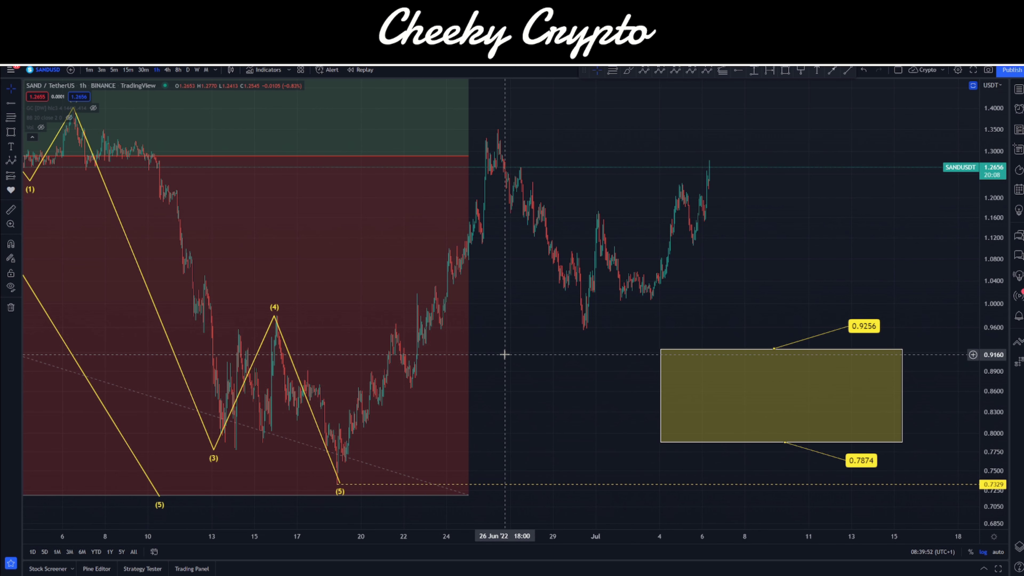
# Drag the yellow 0.7874–0.9256 box's left edge back so the zone starts earlier.
pyautogui.moveTo(661, 395); pyautogui.dragTo(520, 385)
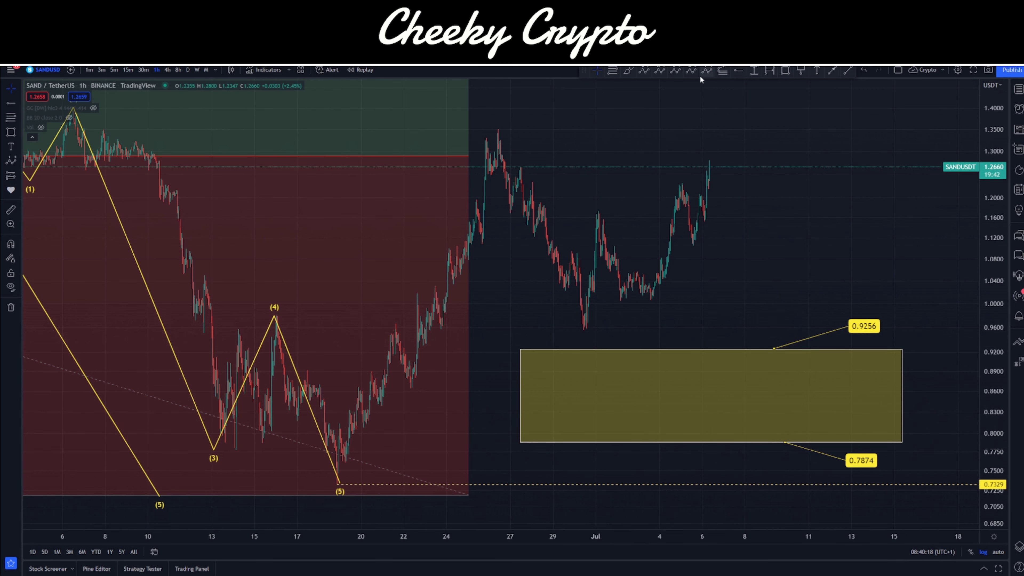
# Place a horizontal ray at the 1.3504 late-June high and switch to the 4h timeframe.
pyautogui.click(747, 70)
pyautogui.click(511, 135)
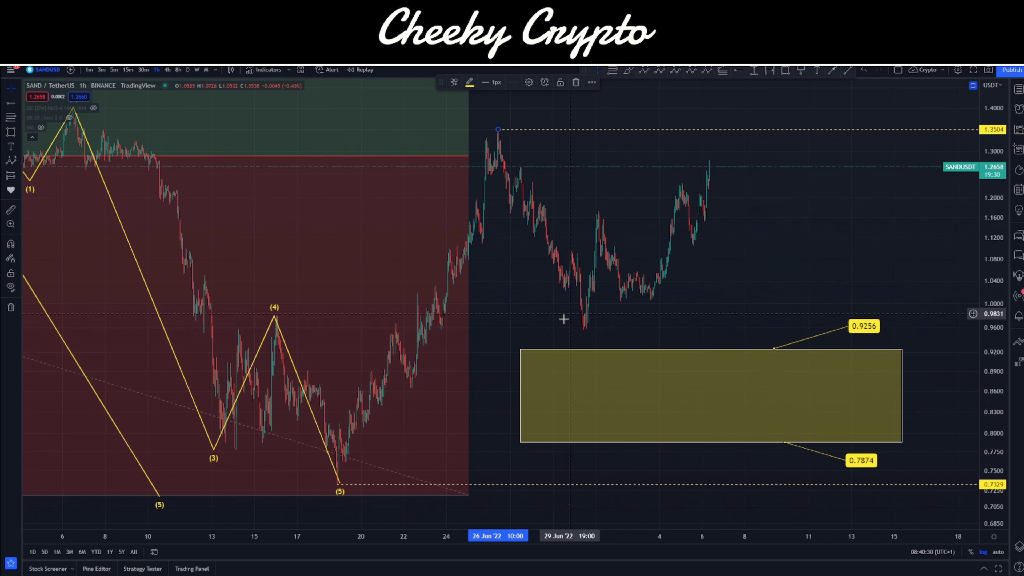
pyautogui.click(819, 221)
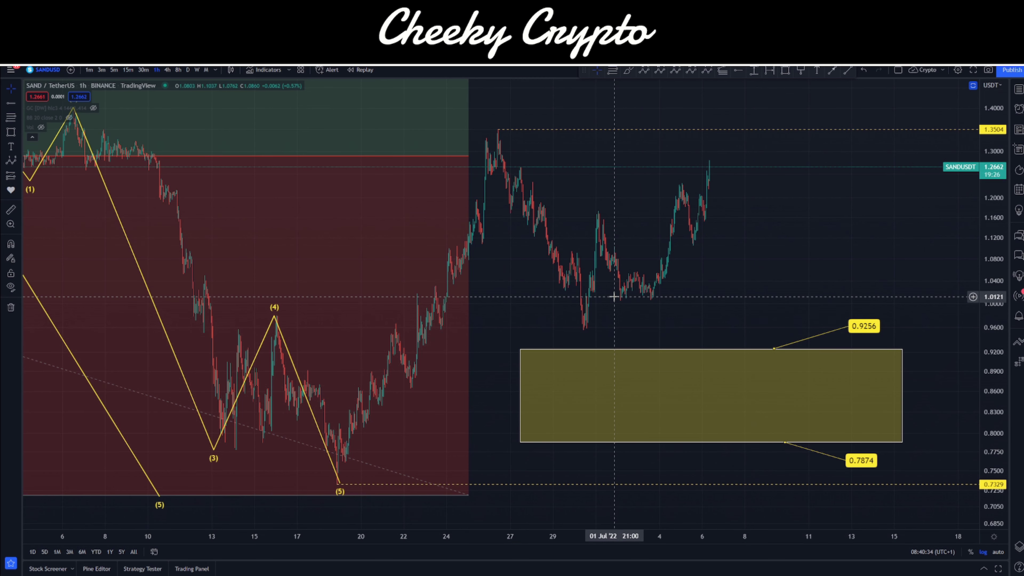
pyautogui.scroll(-5, 529, 306)
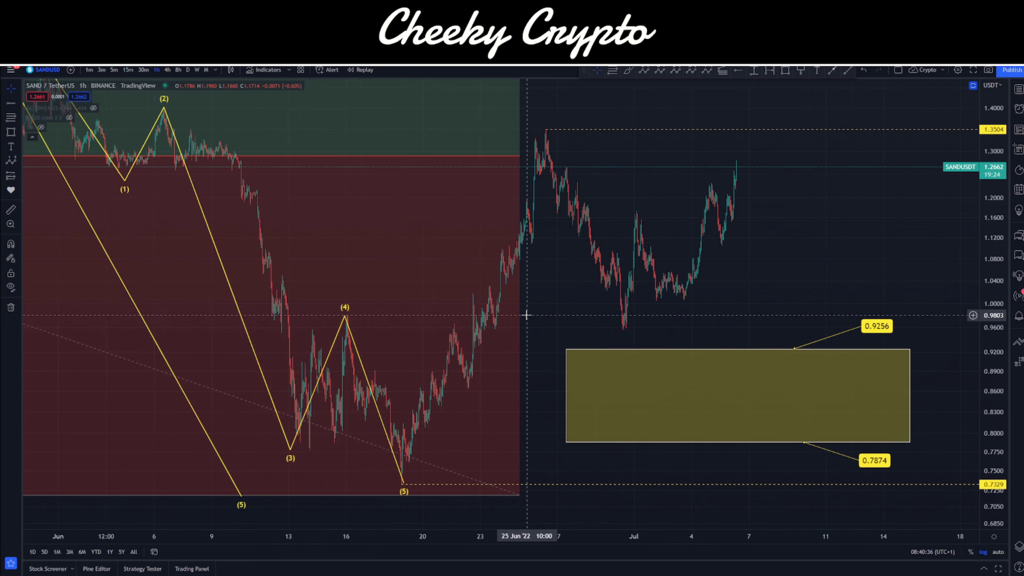
pyautogui.click(168, 70)
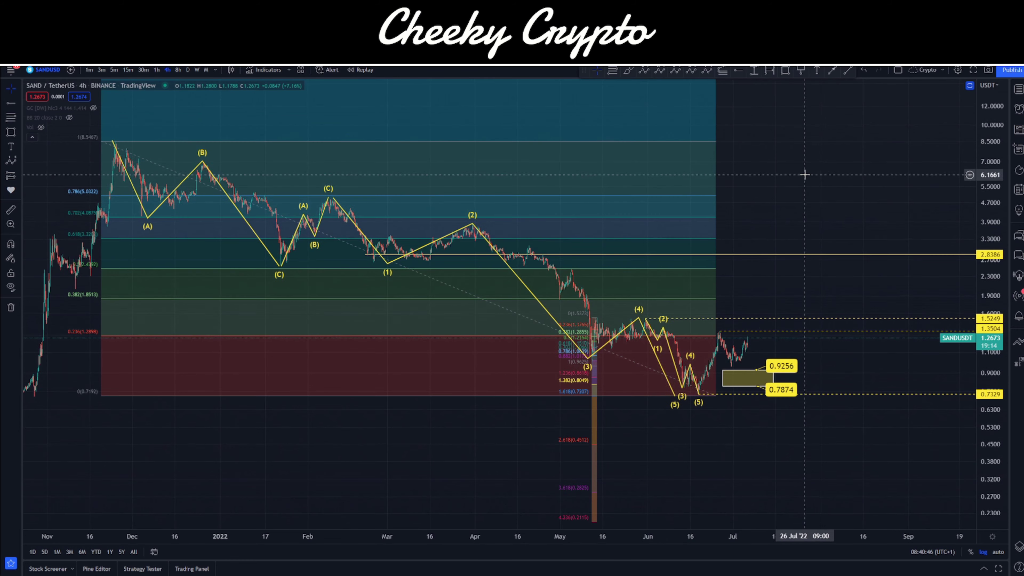
# Brush-draw a '335' note, a circle round the (3)(5) June lows and an up arrow.
pyautogui.scroll(-5, 766, 142)
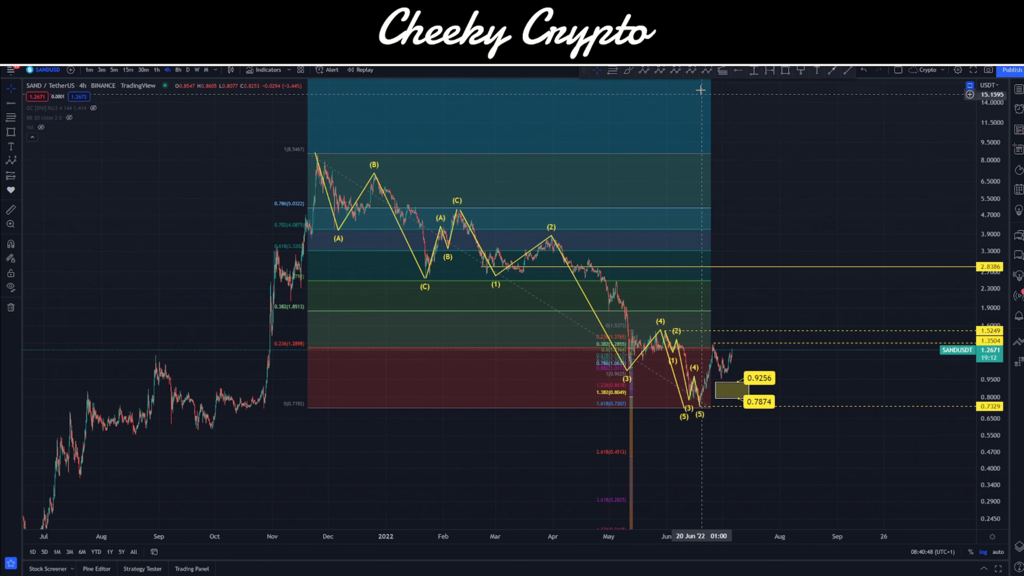
pyautogui.click(628, 70)
pyautogui.moveTo(727, 153); pyautogui.dragTo(732, 191)
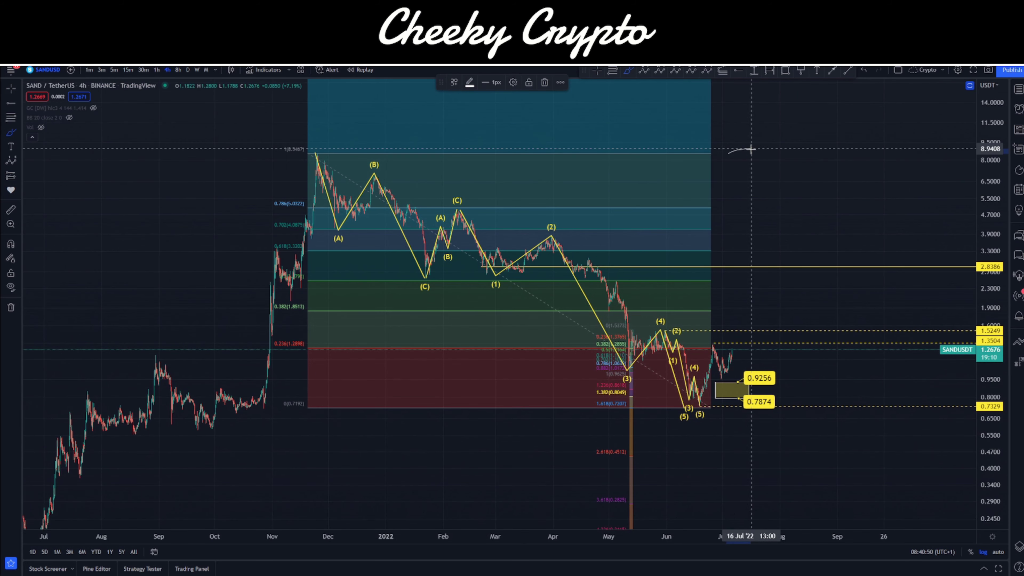
pyautogui.moveTo(763, 151)
pyautogui.mouseDown()
pyautogui.moveTo(809, 162)
pyautogui.moveTo(792, 187)
pyautogui.mouseUp()
pyautogui.moveTo(846, 142); pyautogui.dragTo(836, 187)
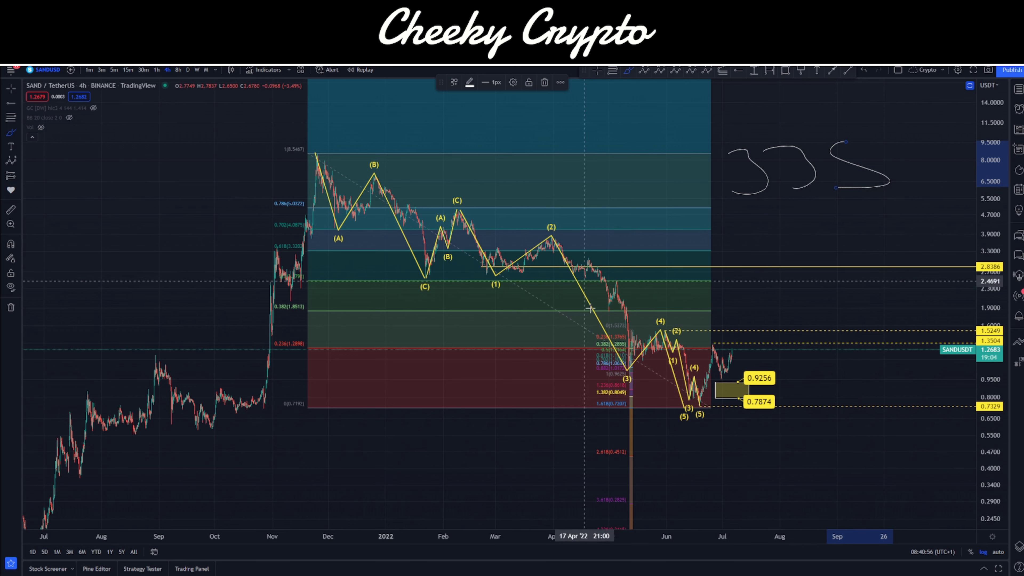
pyautogui.moveTo(716, 413)
pyautogui.mouseDown()
pyautogui.moveTo(697, 389)
pyautogui.moveTo(731, 419)
pyautogui.moveTo(709, 430)
pyautogui.moveTo(662, 400)
pyautogui.moveTo(688, 385)
pyautogui.mouseUp()
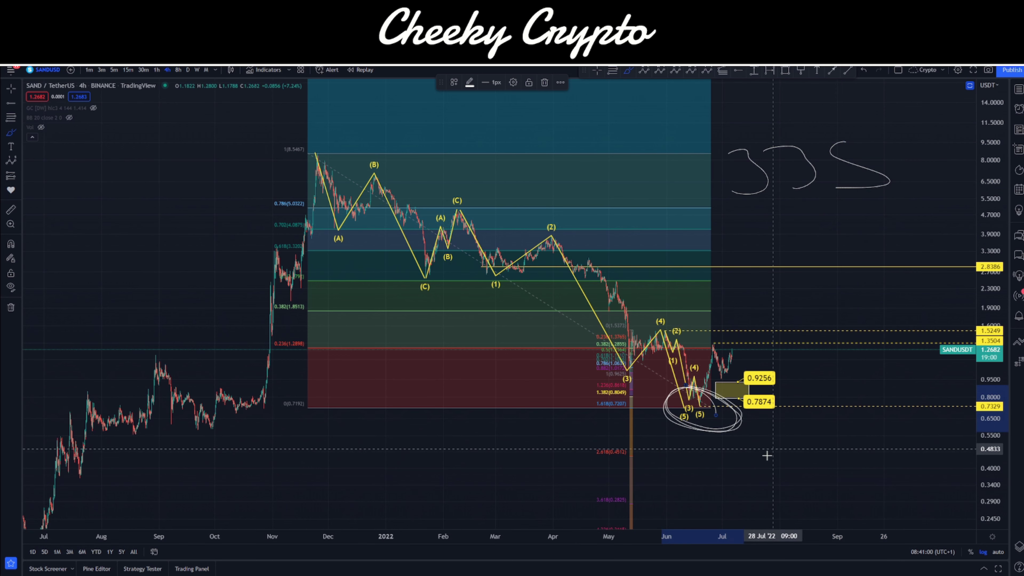
pyautogui.moveTo(771, 456); pyautogui.dragTo(845, 308)
pyautogui.moveTo(808, 334)
pyautogui.mouseDown()
pyautogui.moveTo(870, 339)
pyautogui.moveTo(807, 335)
pyautogui.mouseUp()
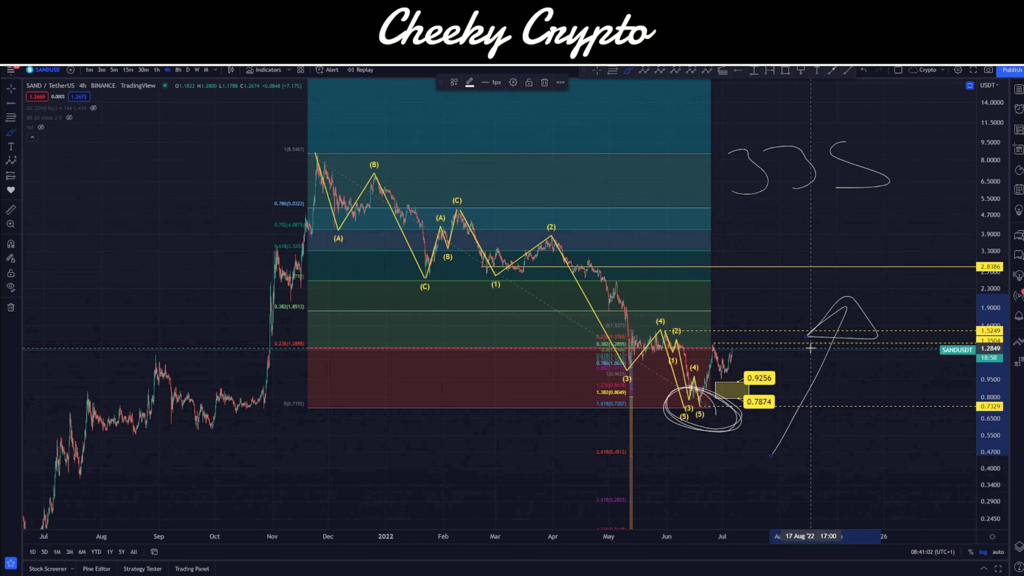
# Remove the freehand arrow and note, keeping only the circle around the June lows.
pyautogui.press('Delete')
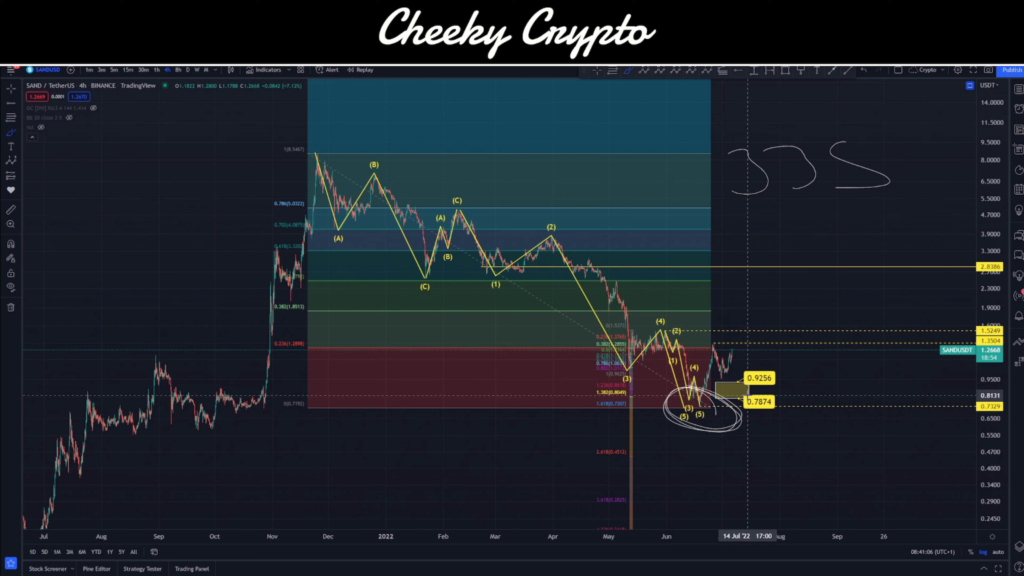
pyautogui.hotkey('ctrl', 'z')
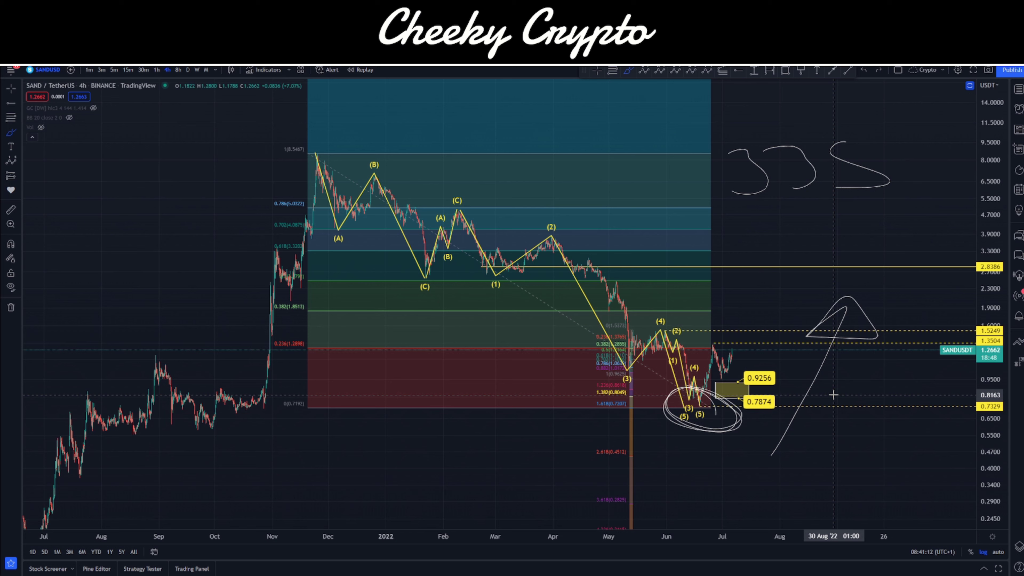
pyautogui.hotkey('ctrl', 'z')
pyautogui.hotkey('ctrl', 'z')
pyautogui.hotkey('ctrl', 'z')
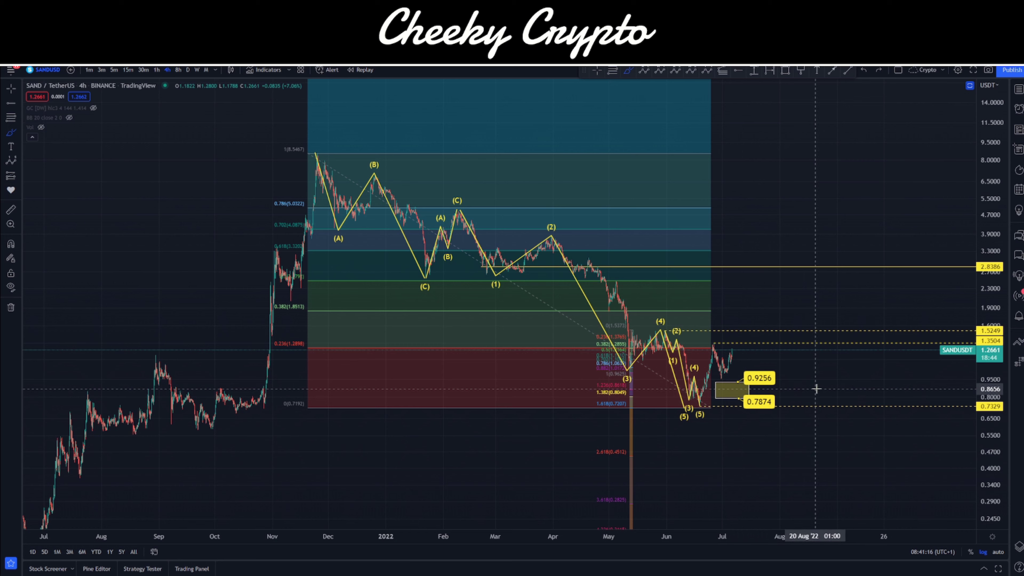
pyautogui.hotkey('ctrl', 'y')
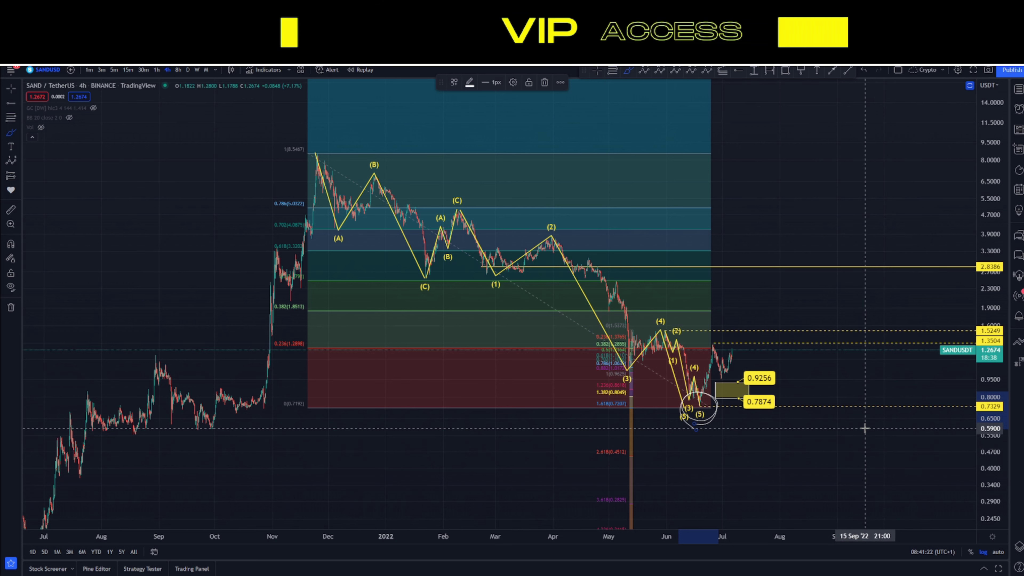
# Replace the old circle with a tilted brush ellipse around the wave (4)–(5) decline.
pyautogui.hotkey('ctrl', 'z')
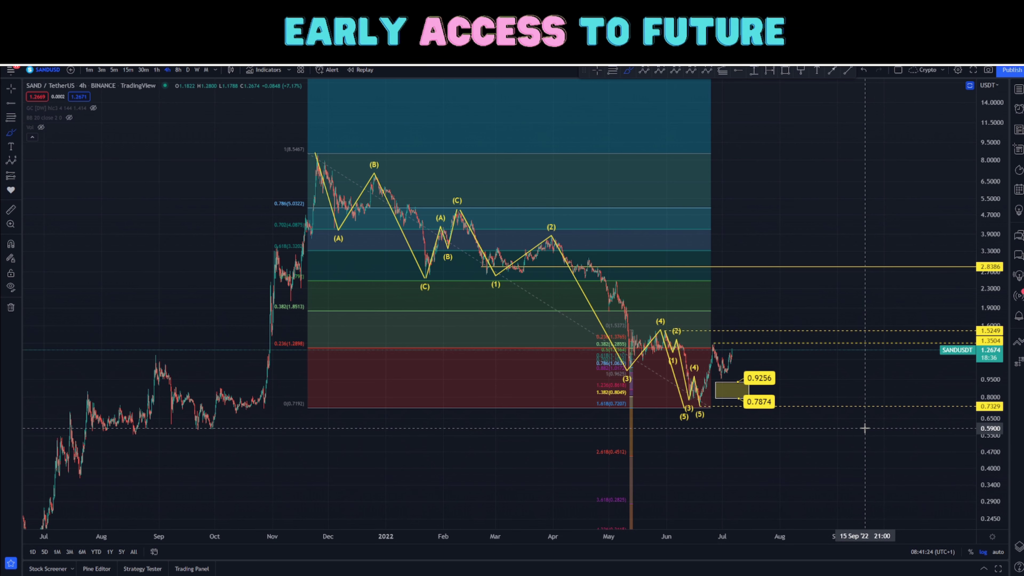
pyautogui.moveTo(803, 387); pyautogui.dragTo(720, 373)
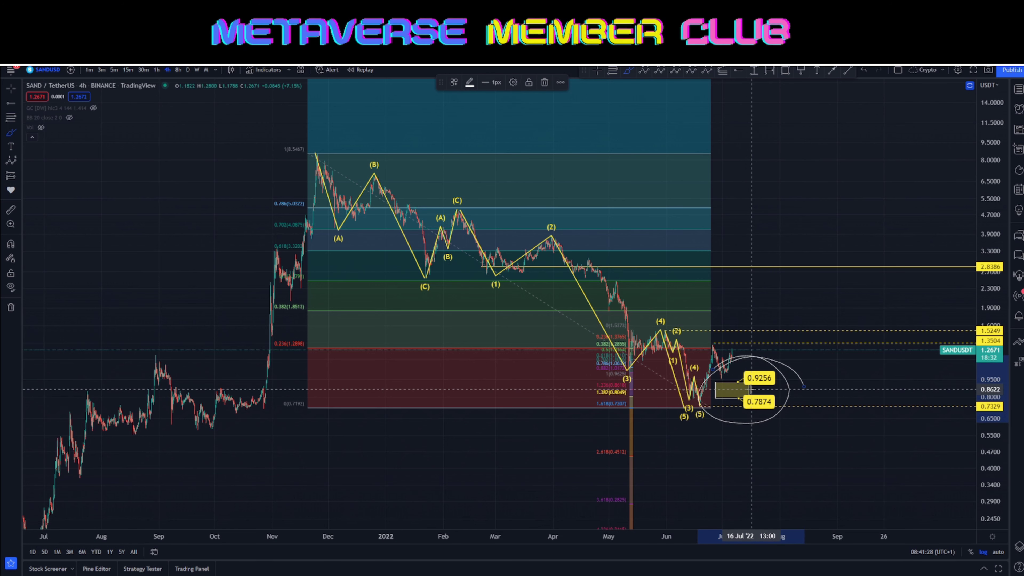
pyautogui.hotkey('ctrl', 'z')
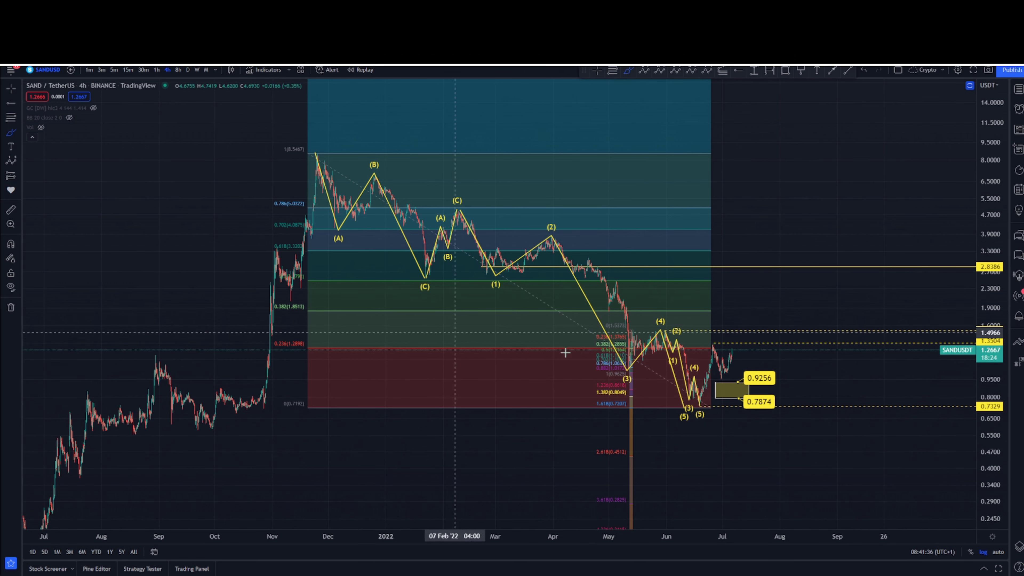
pyautogui.moveTo(664, 316); pyautogui.dragTo(689, 411)
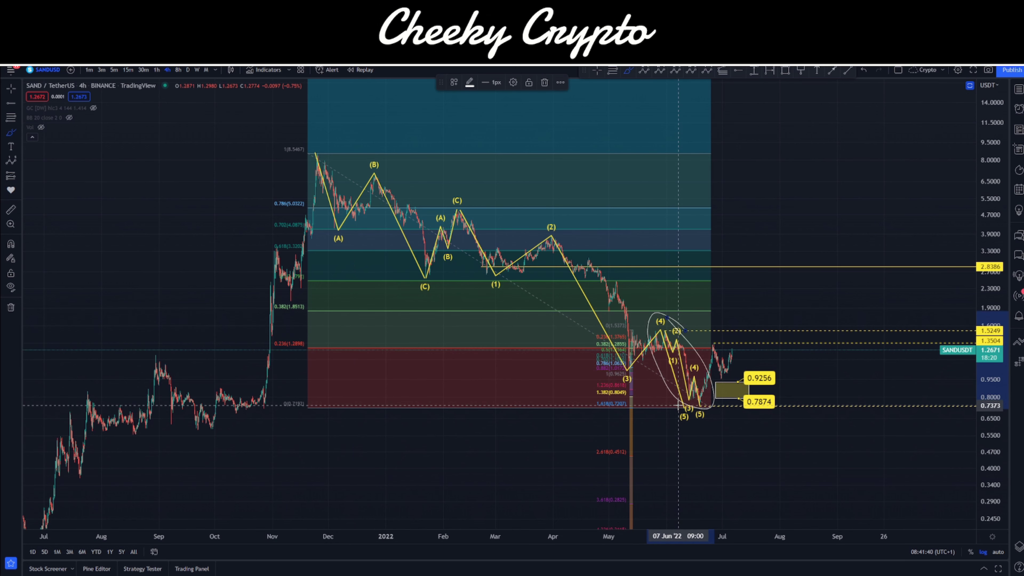
# Delete the tilted and white brush ellipses, then return to the 1h timeframe.
pyautogui.press('Delete')
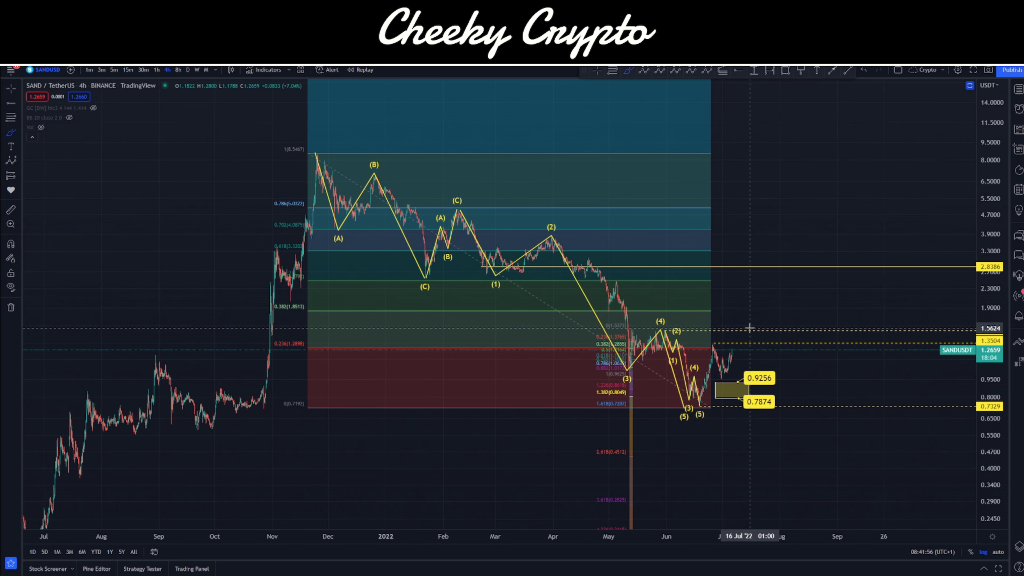
pyautogui.moveTo(681, 385); pyautogui.dragTo(809, 379)
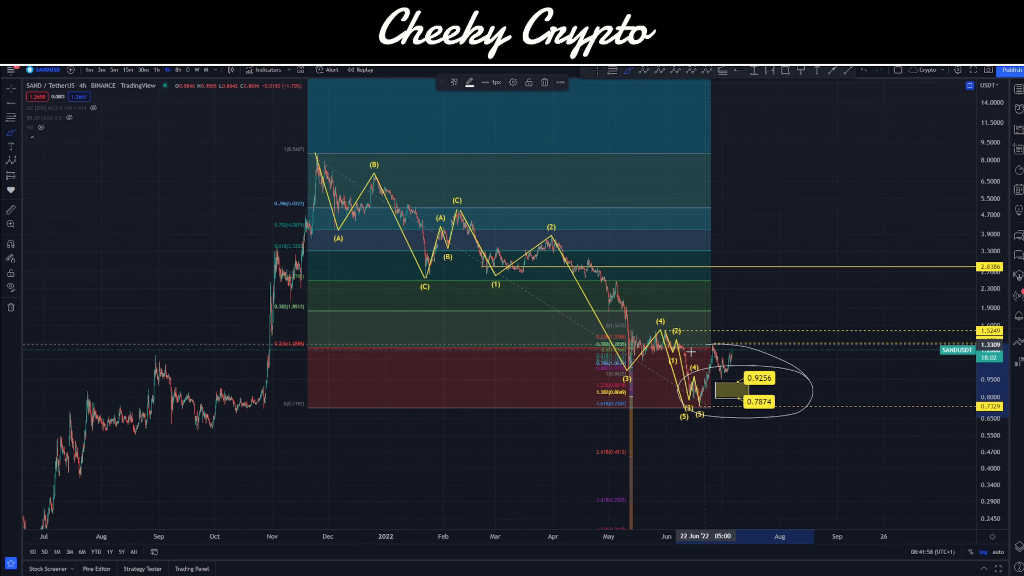
pyautogui.press('Delete')
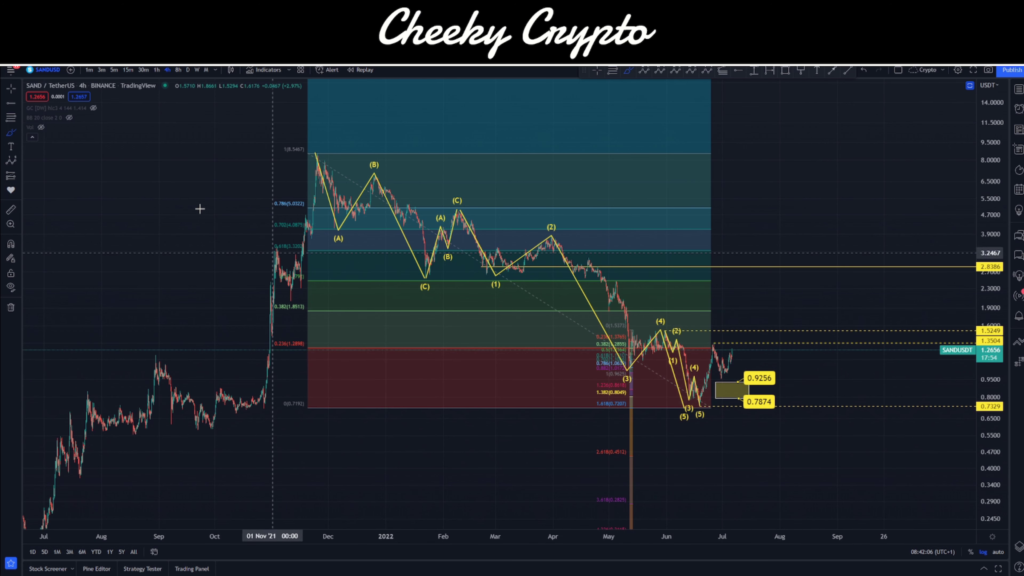
pyautogui.click(157, 70)
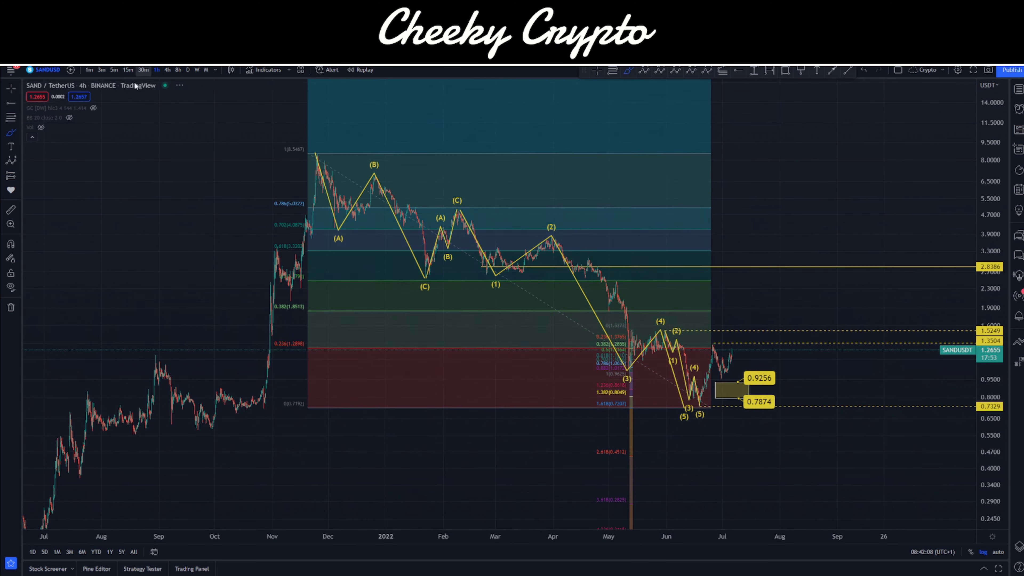
# Stretch the price scale and pan to centre the June waves and target box.
pyautogui.moveTo(997, 454); pyautogui.dragTo(996, 322)
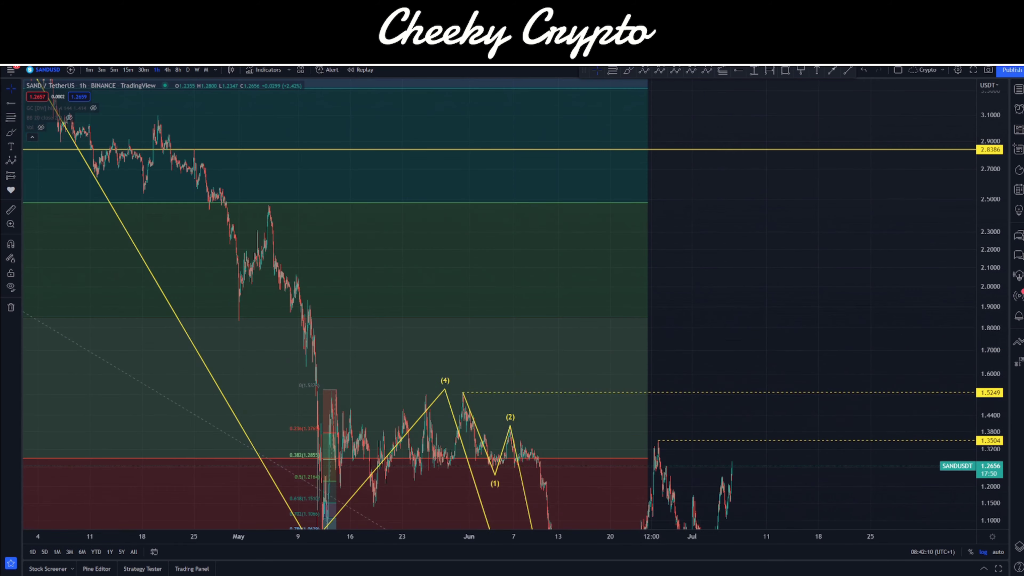
pyautogui.scroll(3, 805, 130)
pyautogui.scroll(2, 589, 363)
pyautogui.scroll(2, 588, 363)
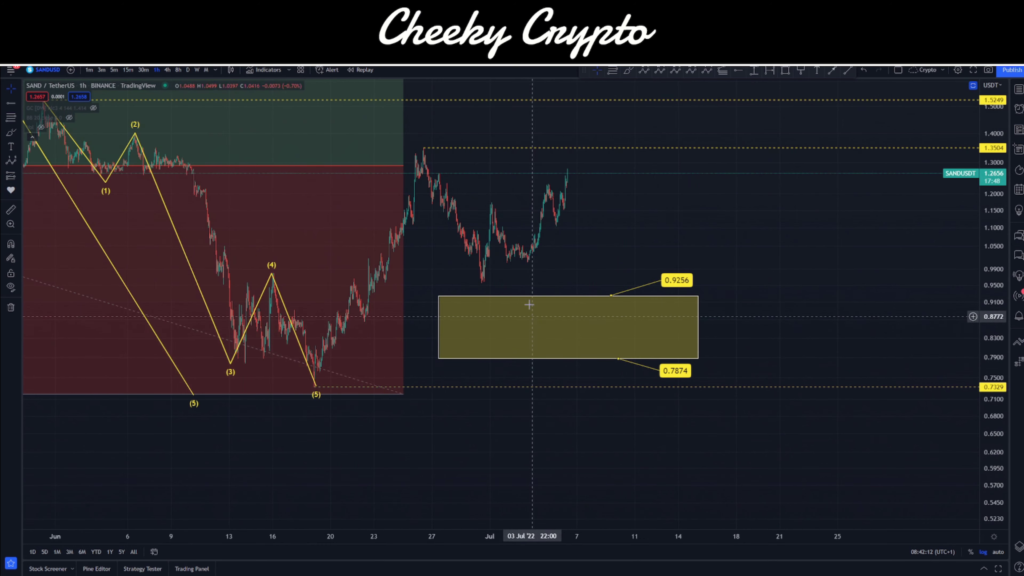
pyautogui.scroll(-2, 589, 343)
pyautogui.scroll(3, 589, 302)
pyautogui.moveTo(589, 302); pyautogui.dragTo(593, 340)
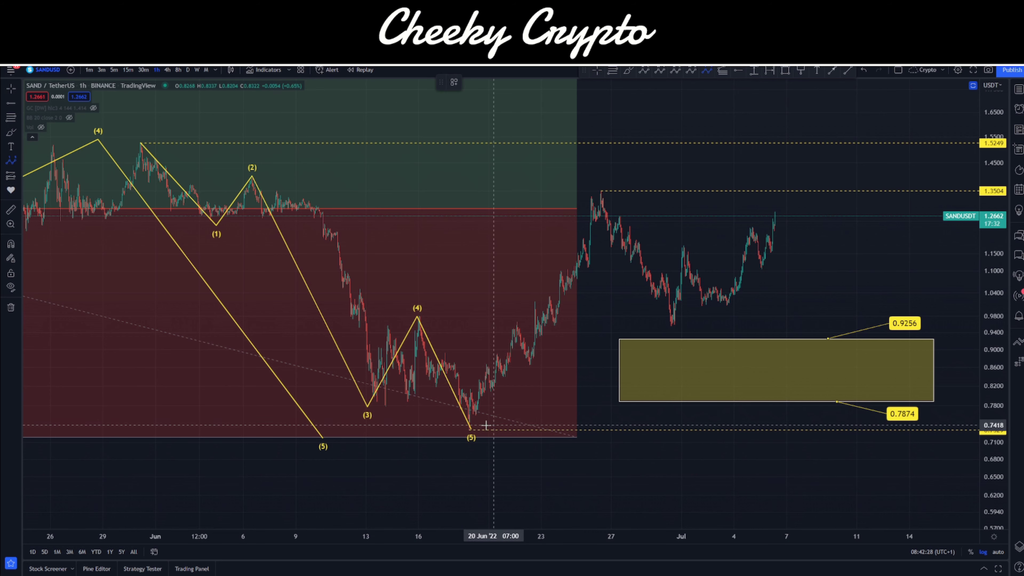
# Draw a rising five-wave impulse from the June low through 0.9682 and 0.8584 to the 1.3504 high.
pyautogui.click(466, 430)
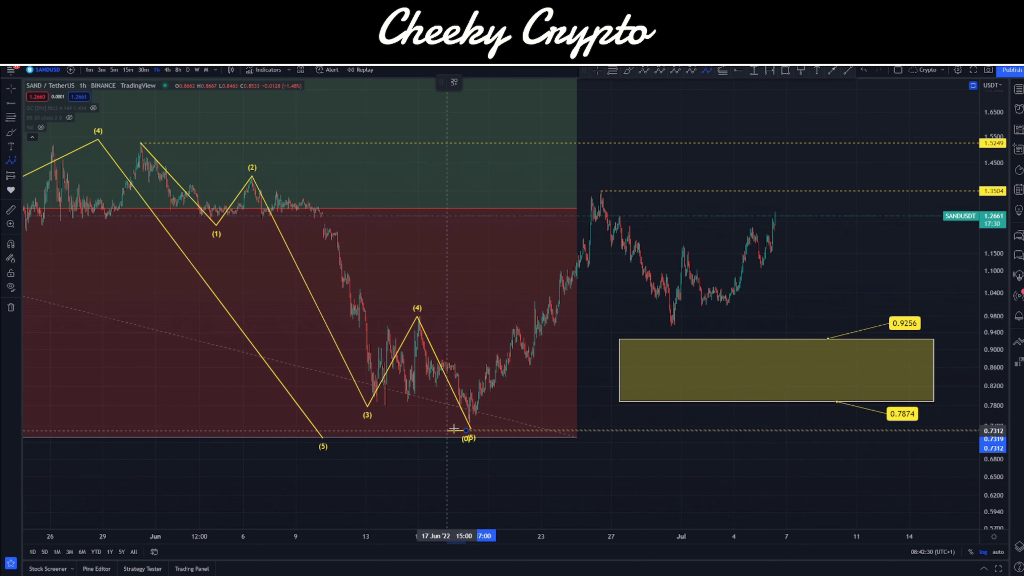
pyautogui.click(515, 321)
pyautogui.click(531, 368)
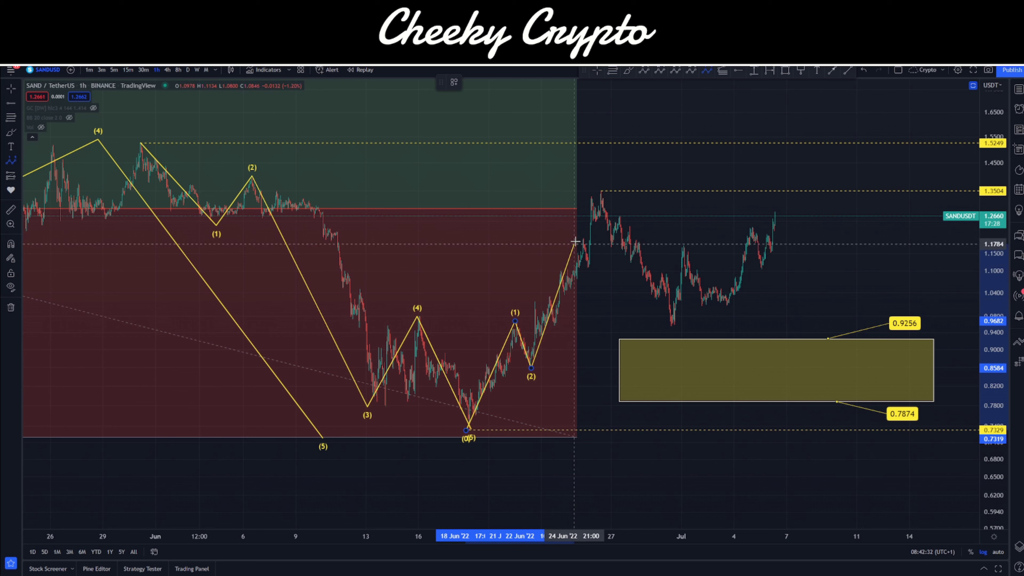
pyautogui.click(603, 189)
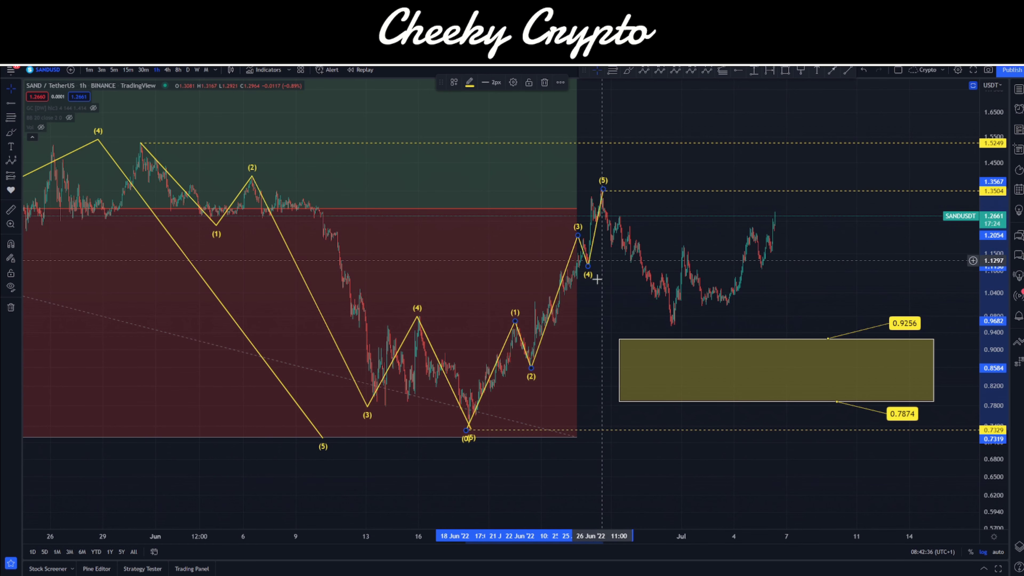
pyautogui.click(659, 190)
pyautogui.hscroll(5, 685, 187)
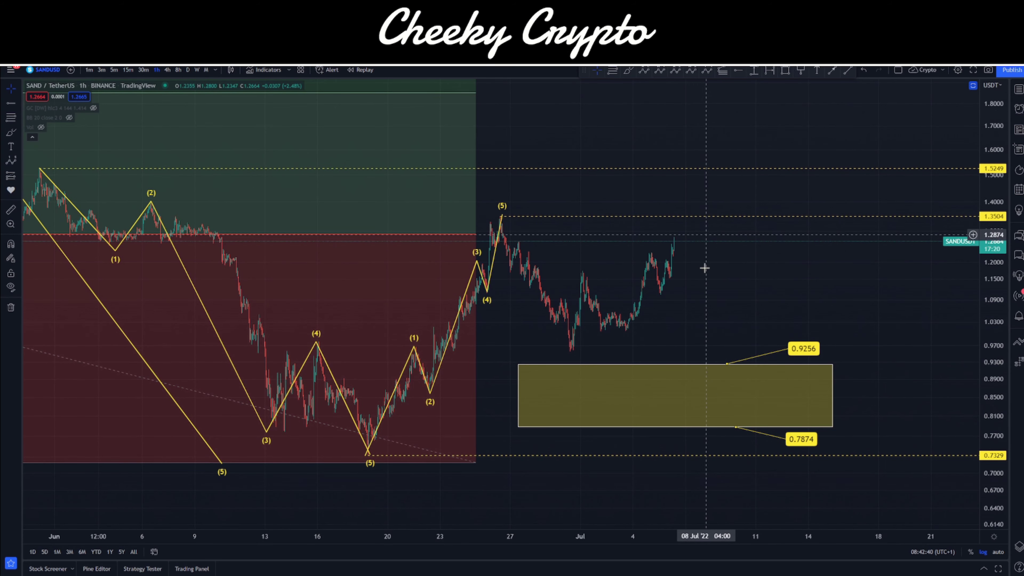
pyautogui.hscroll(3, 738, 339)
pyautogui.click(707, 70)
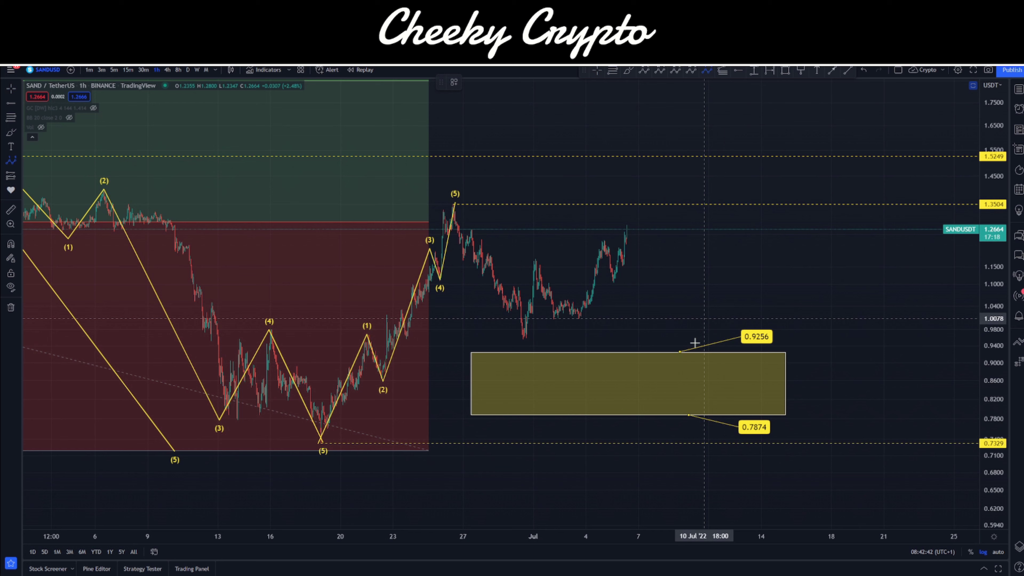
pyautogui.click(638, 405)
pyautogui.click(670, 353)
pyautogui.click(680, 377)
pyautogui.click(753, 249)
pyautogui.click(765, 277)
pyautogui.click(812, 178)
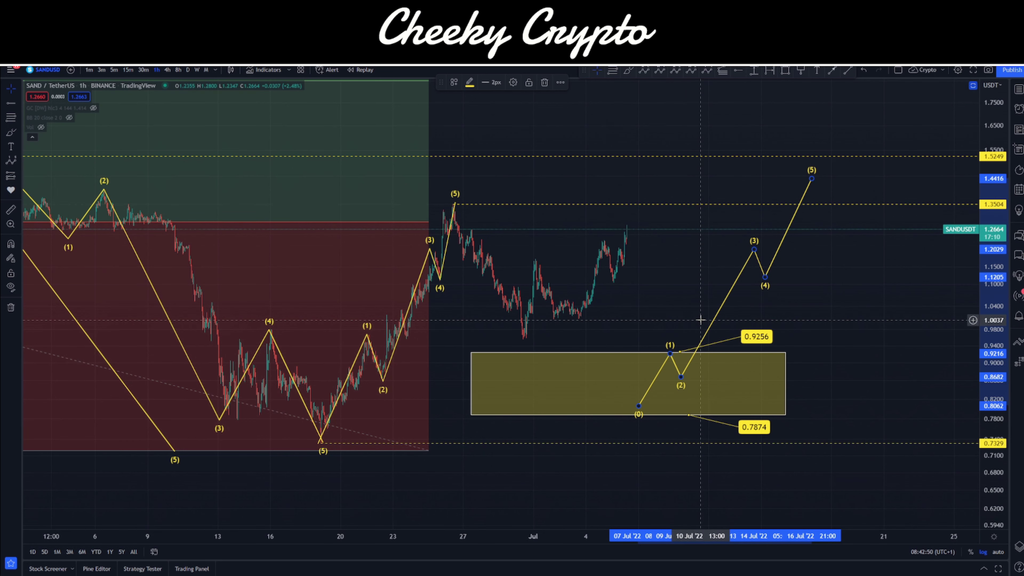
pyautogui.press('Delete')
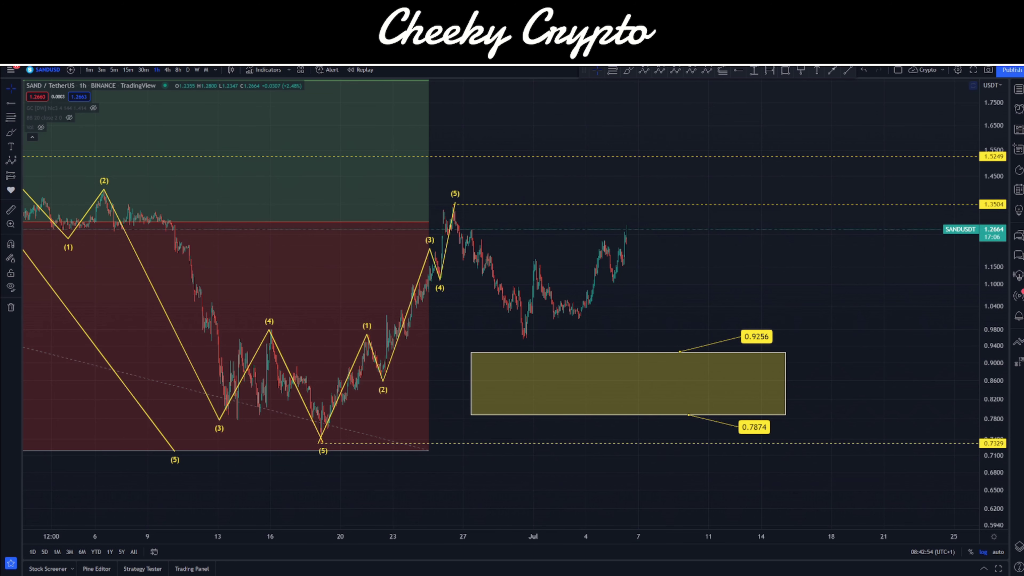
pyautogui.click(706, 71)
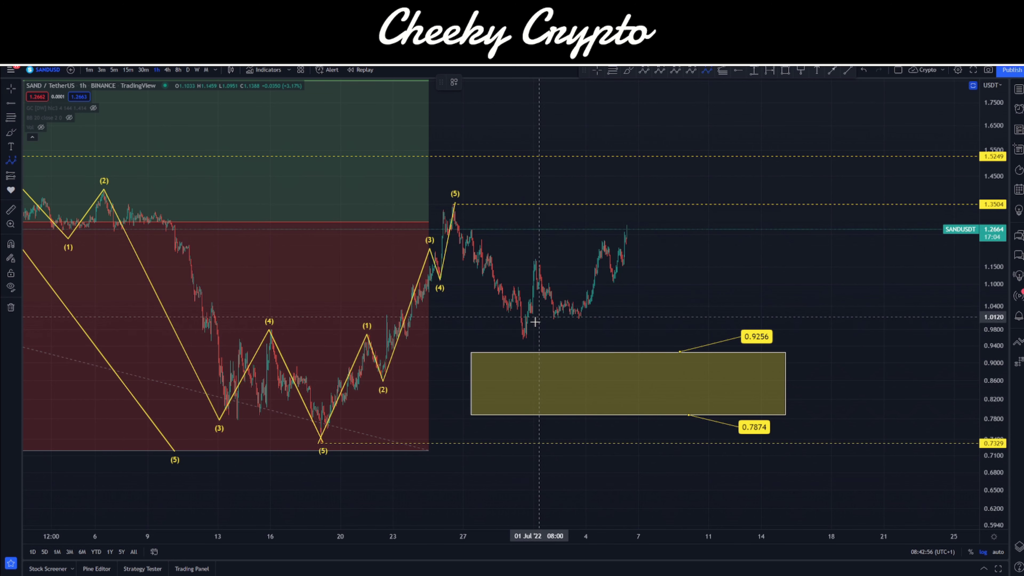
pyautogui.click(519, 341)
pyautogui.click(533, 259)
pyautogui.click(556, 320)
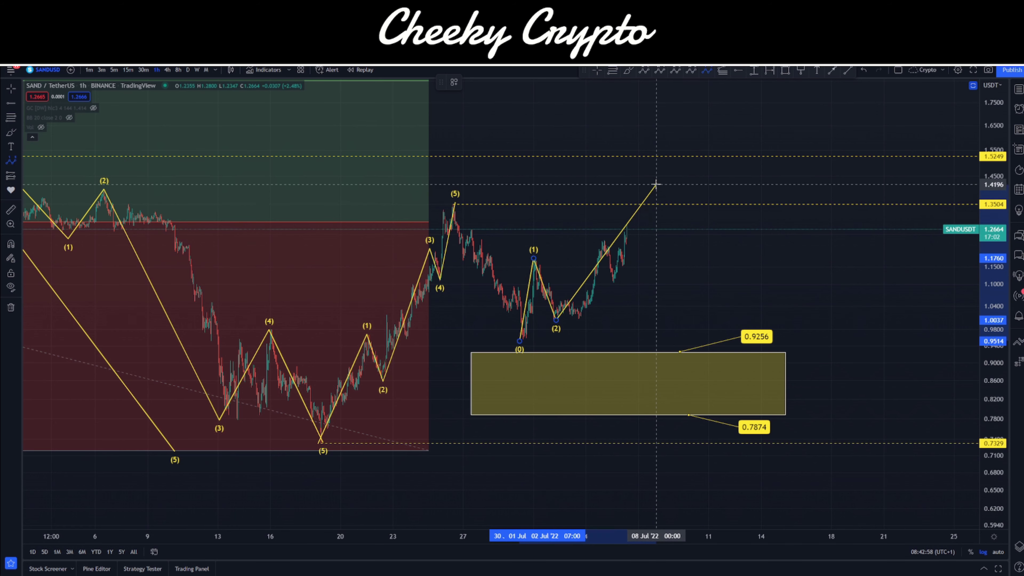
pyautogui.click(645, 165)
pyautogui.click(657, 185)
pyautogui.click(700, 108)
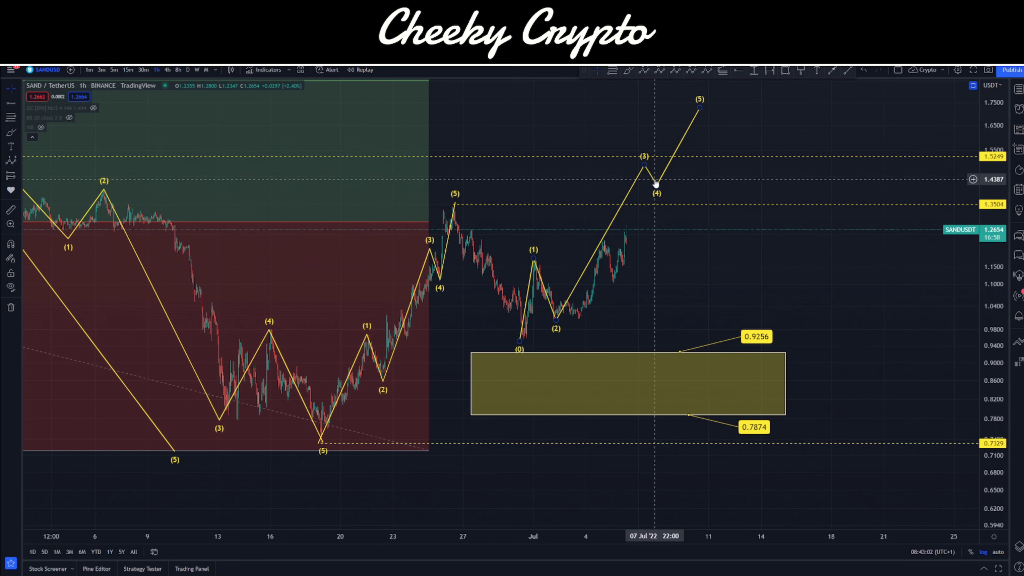
pyautogui.press('Delete')
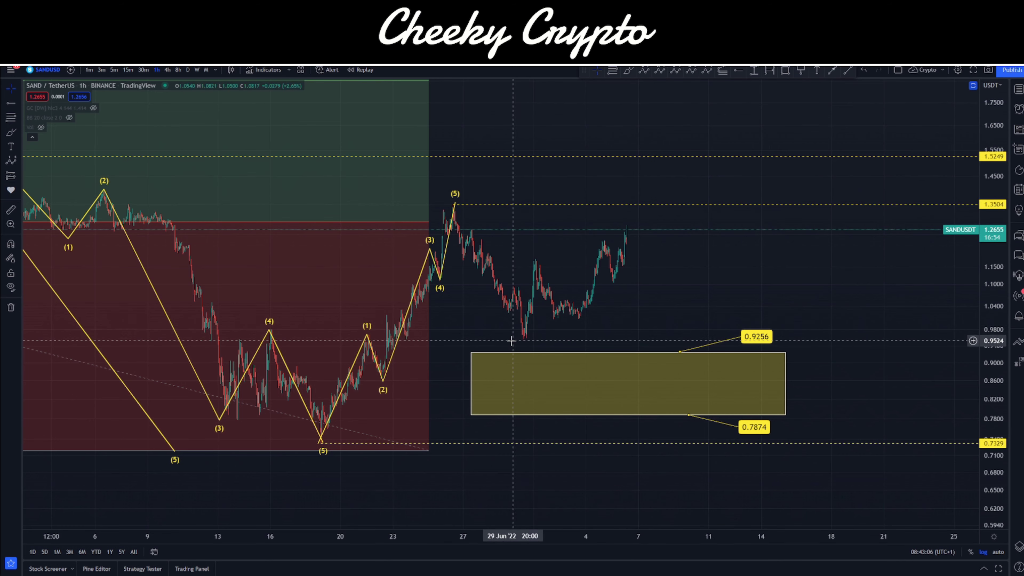
# Pan the chart right to reveal late May and pick the Fib Retracement tool.
pyautogui.moveTo(511, 341); pyautogui.dragTo(589, 334)
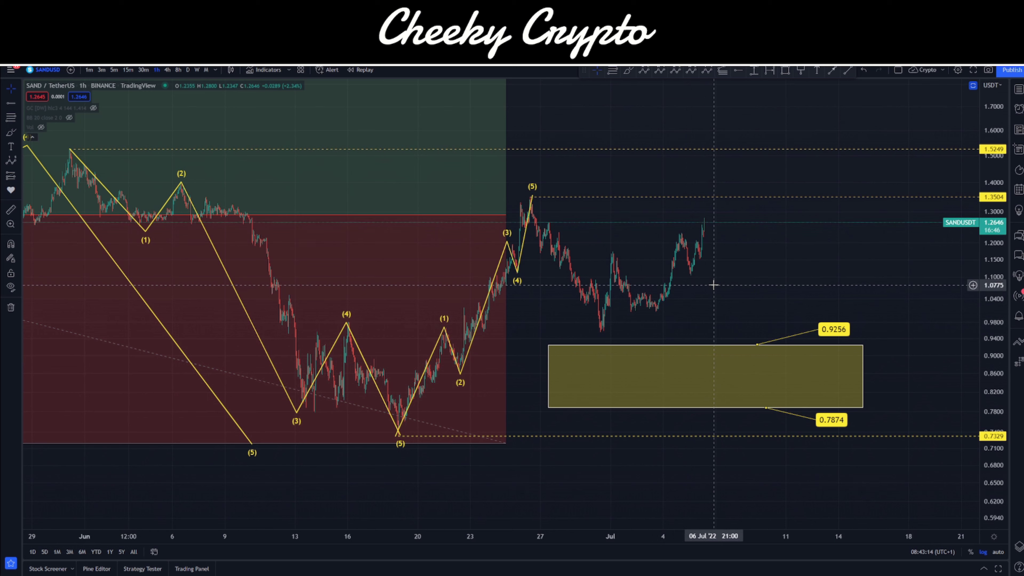
pyautogui.click(613, 71)
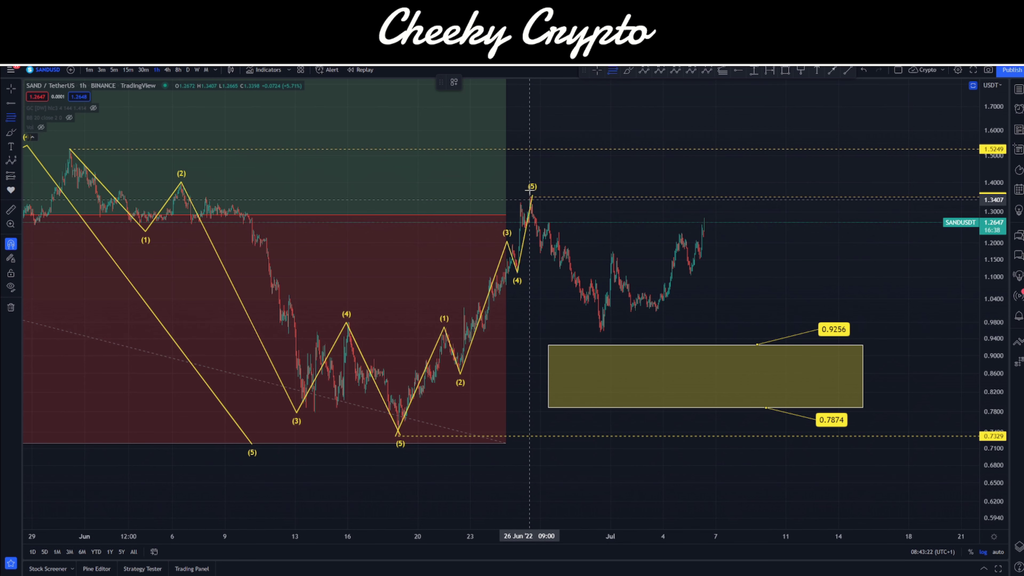
# Draw the Fib retracement from the 0.7329 low up to the 1.3504 high, replacing a reversed attempt.
pyautogui.click(531, 197)
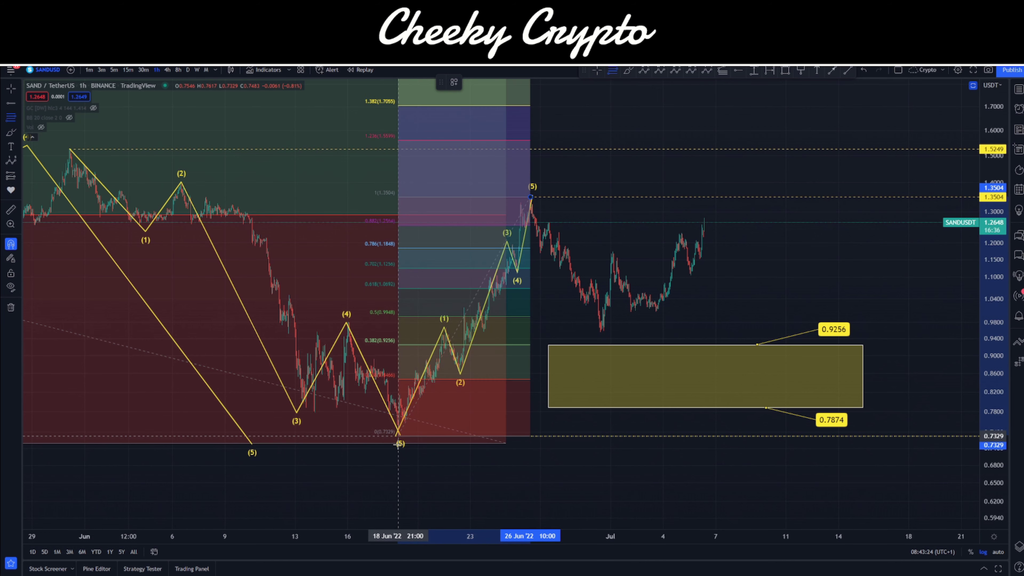
pyautogui.click(398, 435)
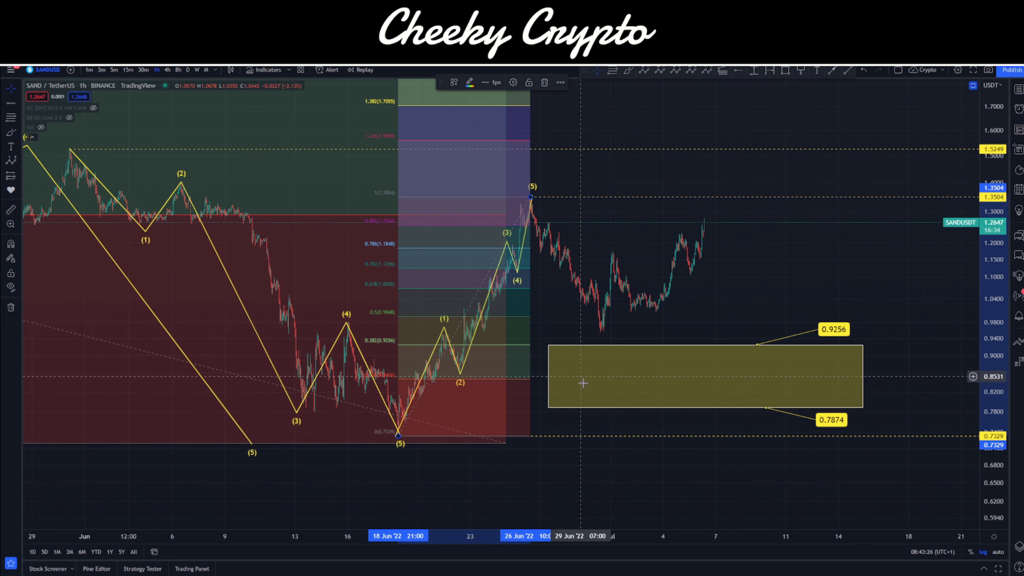
pyautogui.press('Delete')
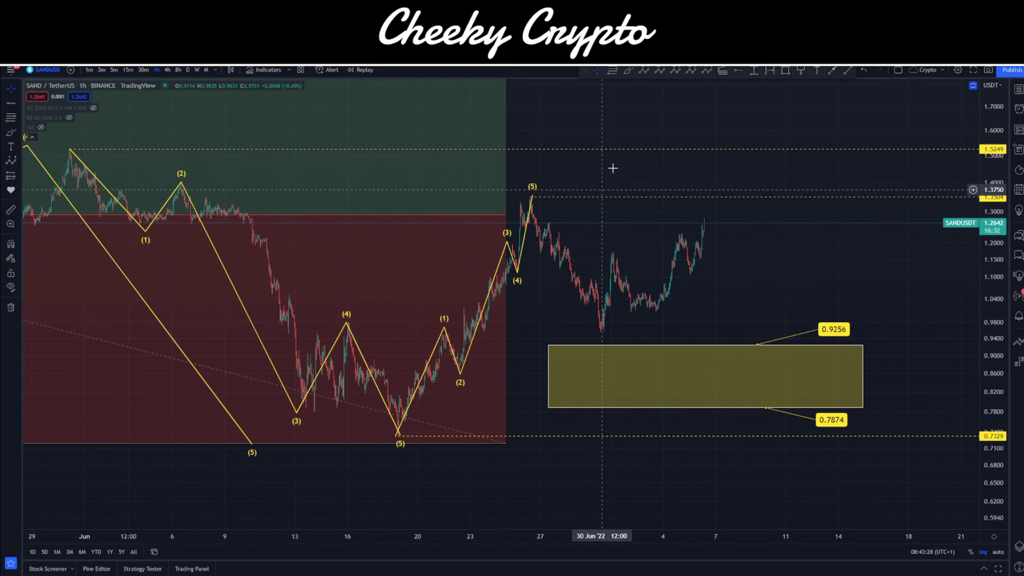
pyautogui.click(609, 71)
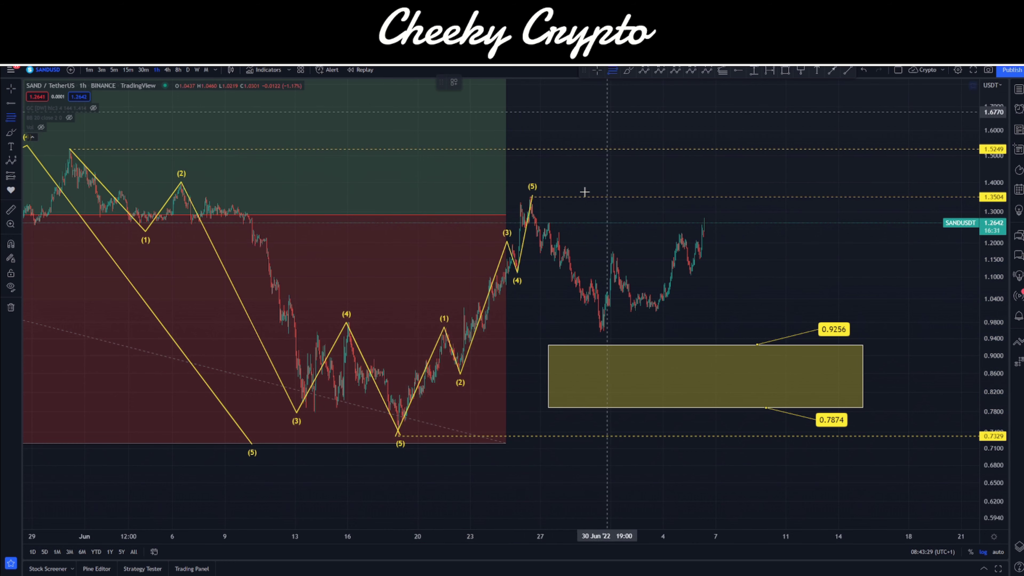
pyautogui.click(399, 442)
pyautogui.click(531, 197)
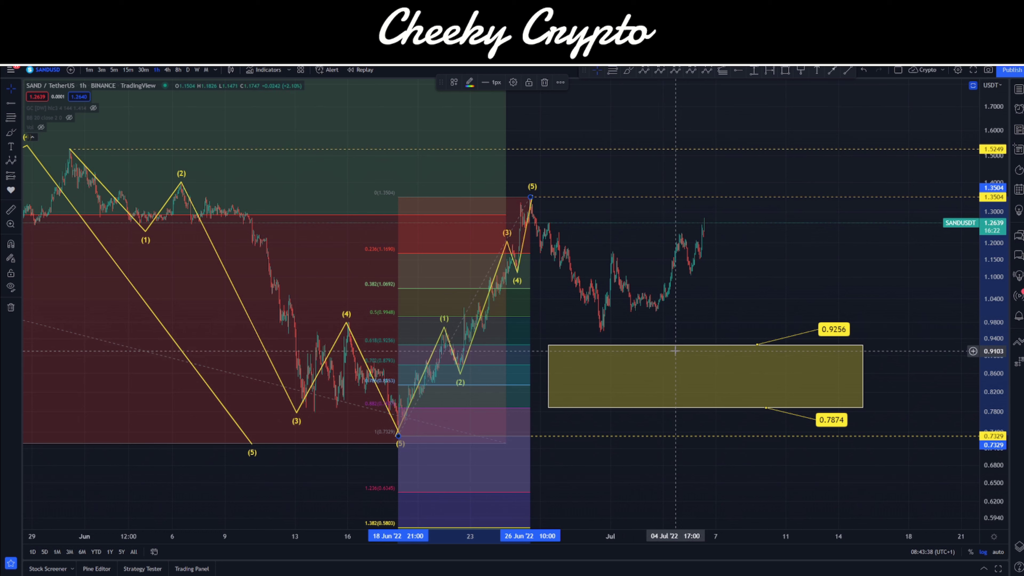
# Raise the yellow box's top edge to 0.9934 and reposition its price callout above the box.
pyautogui.click(711, 351)
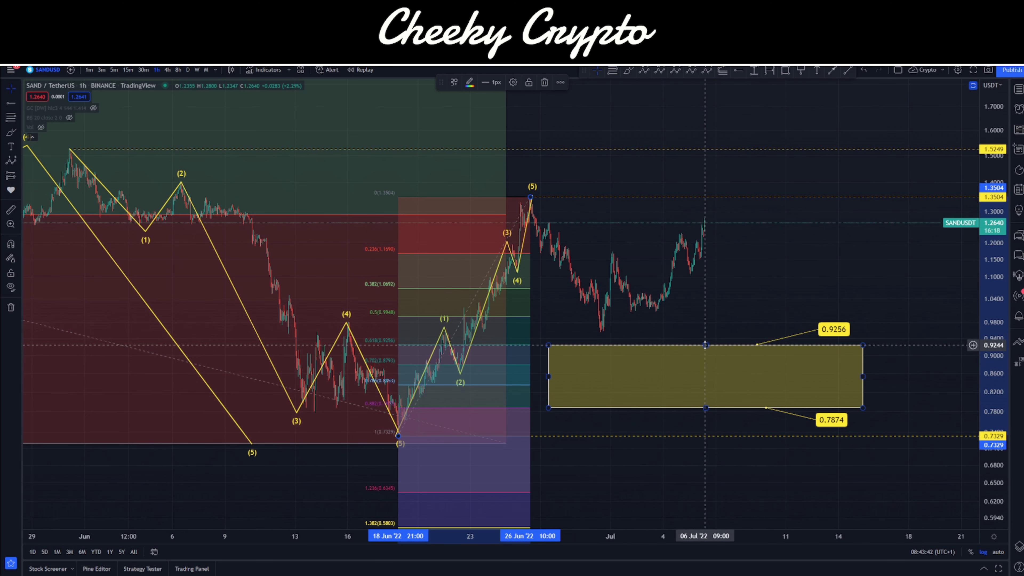
pyautogui.moveTo(705, 345); pyautogui.dragTo(706, 317)
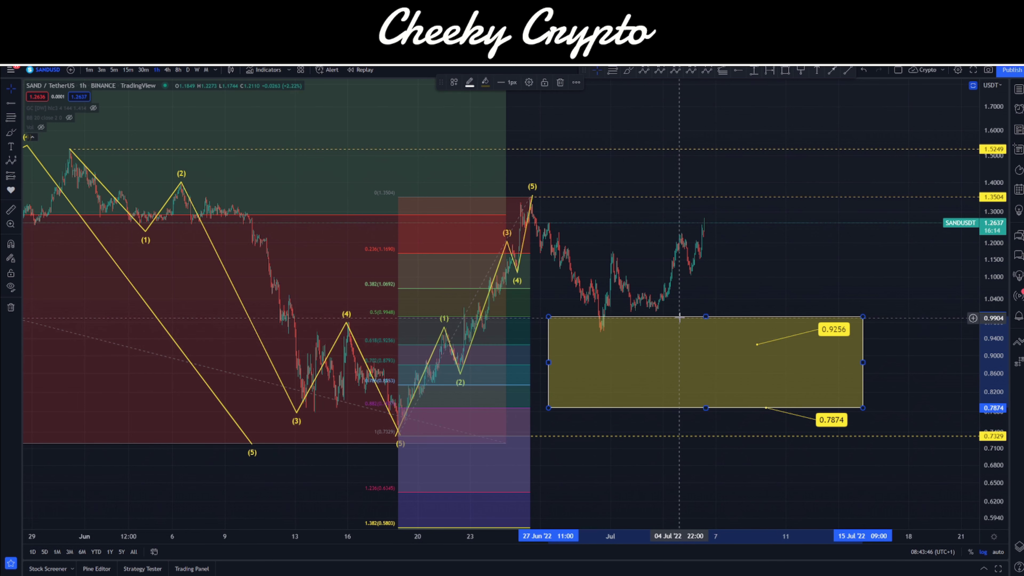
pyautogui.moveTo(705, 316)
pyautogui.mouseDown()
pyautogui.moveTo(706, 345)
pyautogui.moveTo(705, 316)
pyautogui.mouseUp()
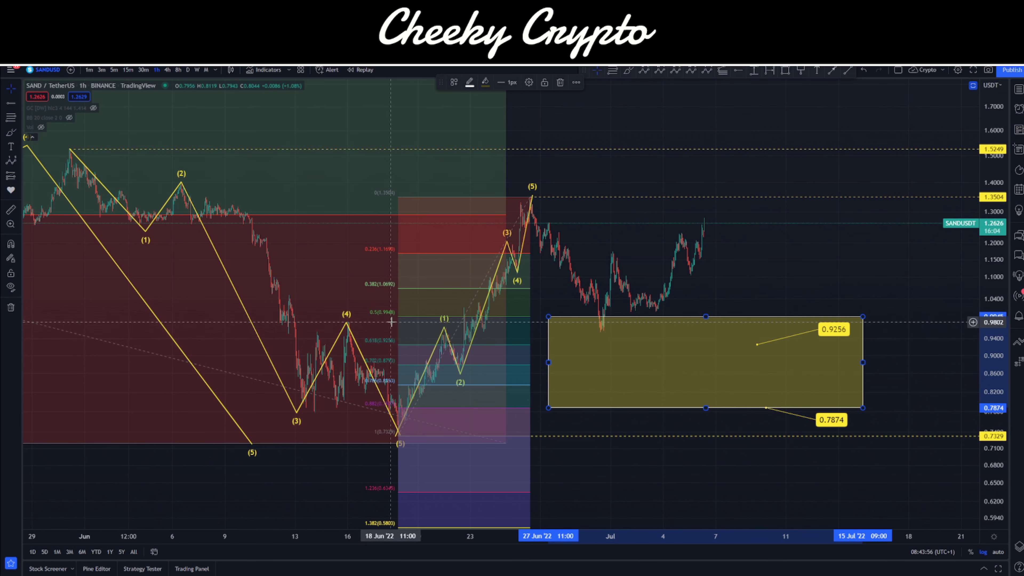
pyautogui.moveTo(757, 344); pyautogui.dragTo(758, 320)
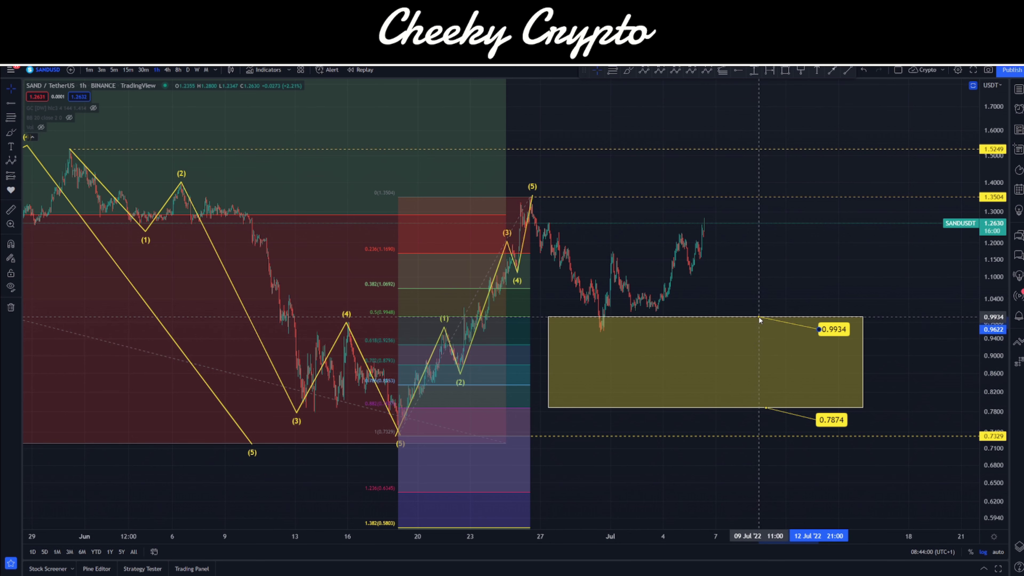
pyautogui.moveTo(833, 329); pyautogui.dragTo(833, 307)
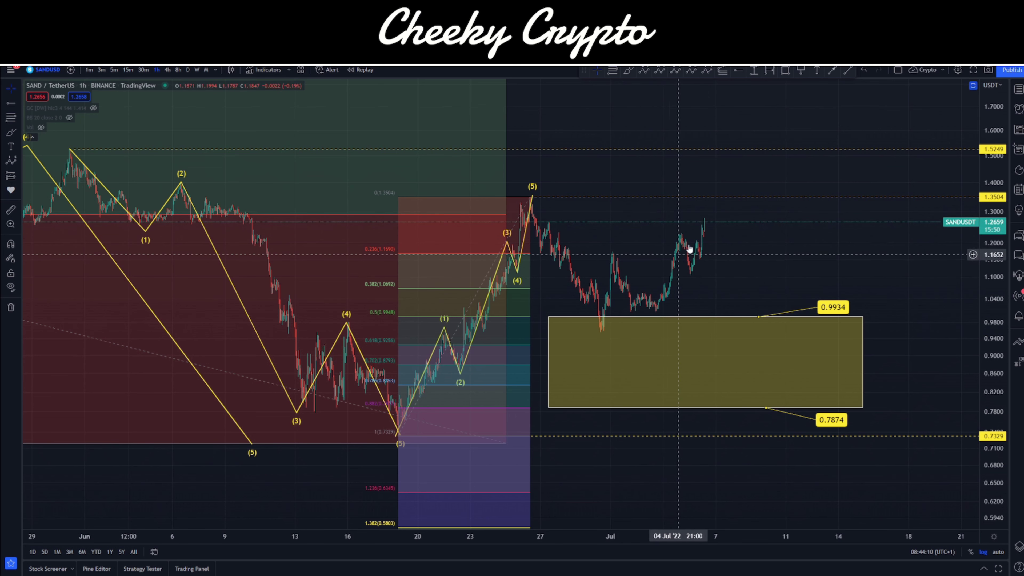
pyautogui.hotkey('alt', 'f')
pyautogui.press('ctrl')
pyautogui.click(612, 250)
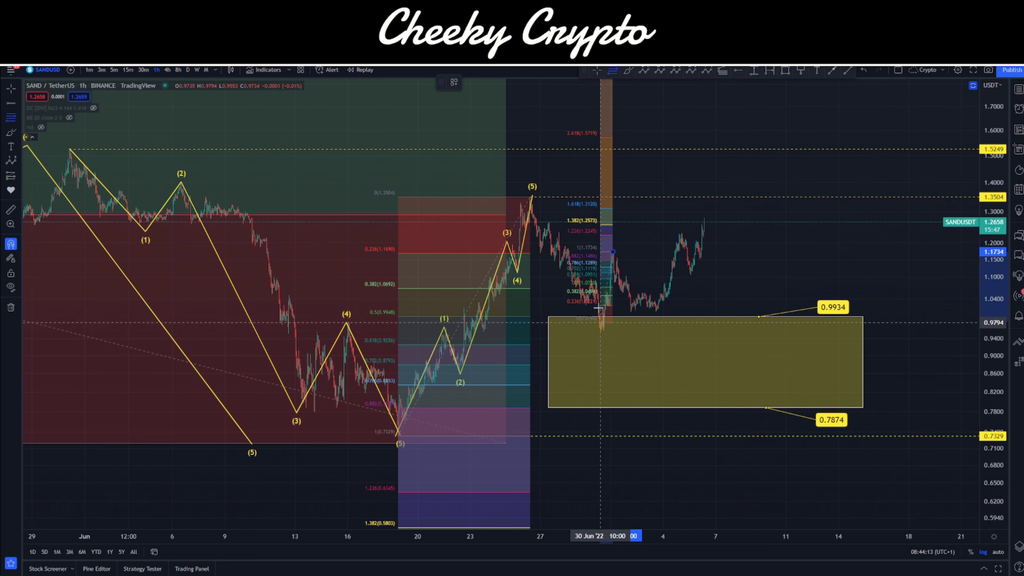
pyautogui.click(601, 333)
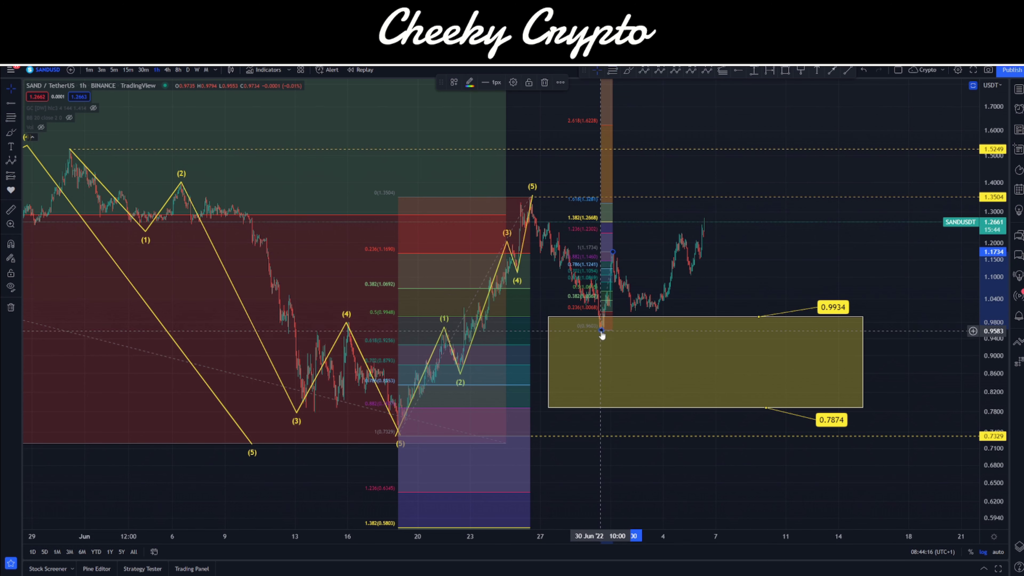
pyautogui.moveTo(601, 333); pyautogui.dragTo(663, 312)
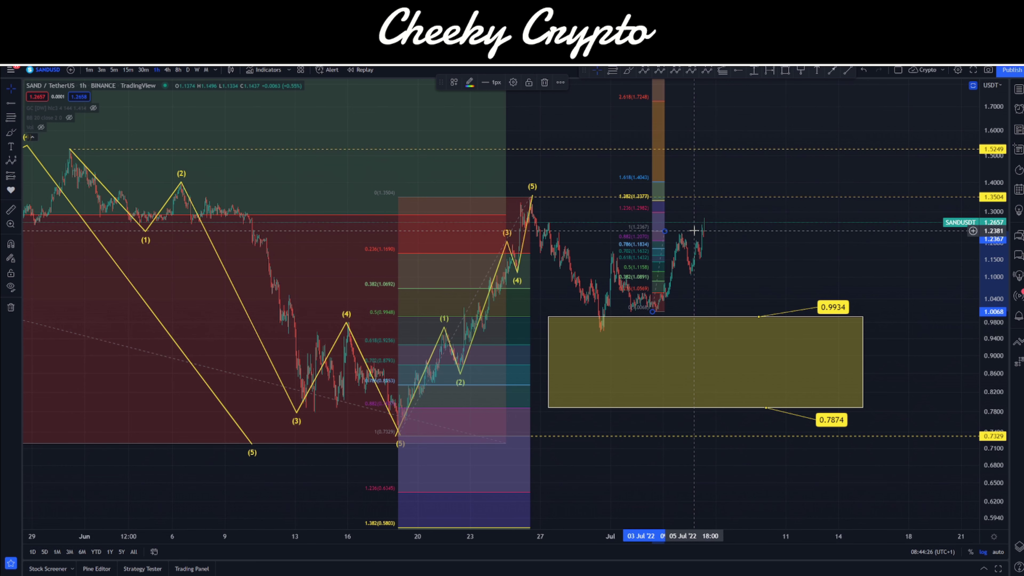
pyautogui.press('Delete')
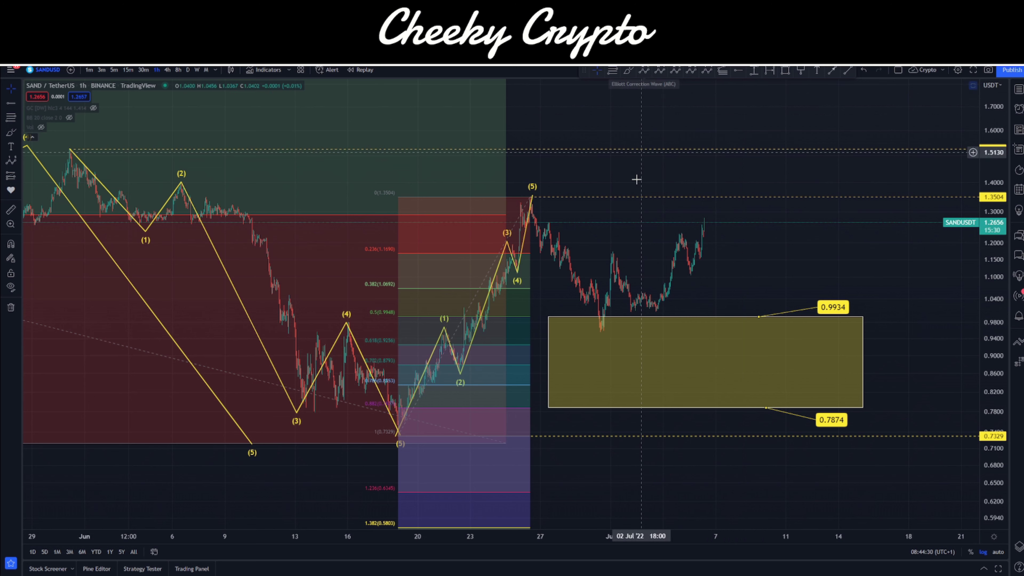
# Draw a W-X-Y wave from the late-June low to the recent high, then delete it.
pyautogui.click(660, 71)
pyautogui.click(596, 332)
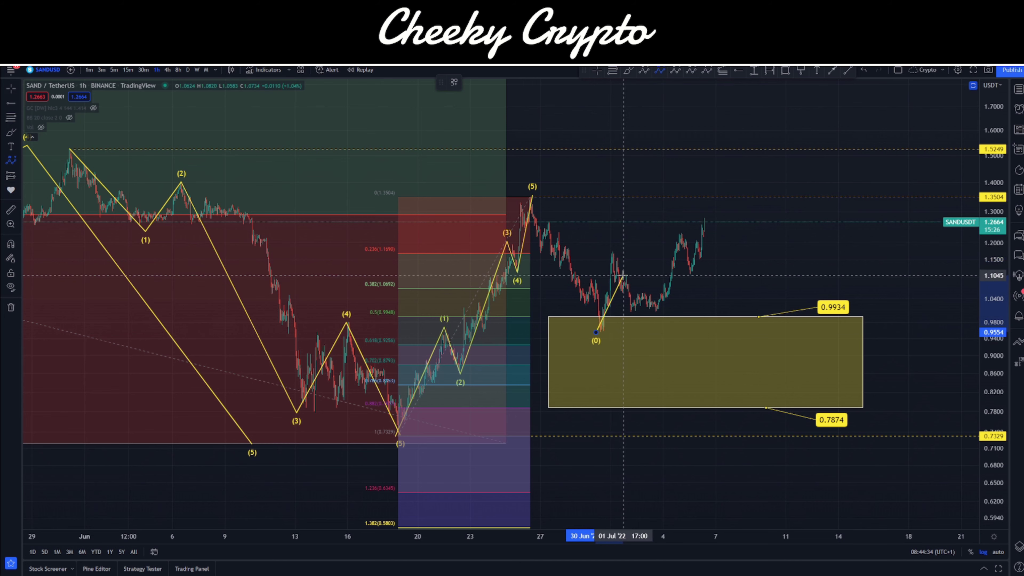
pyautogui.click(612, 251)
pyautogui.click(637, 311)
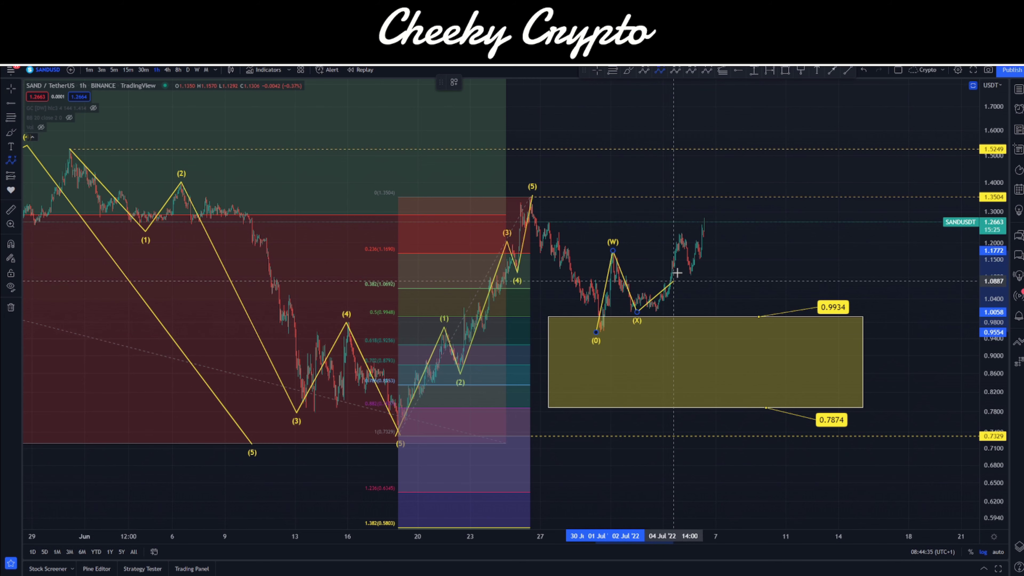
pyautogui.click(693, 223)
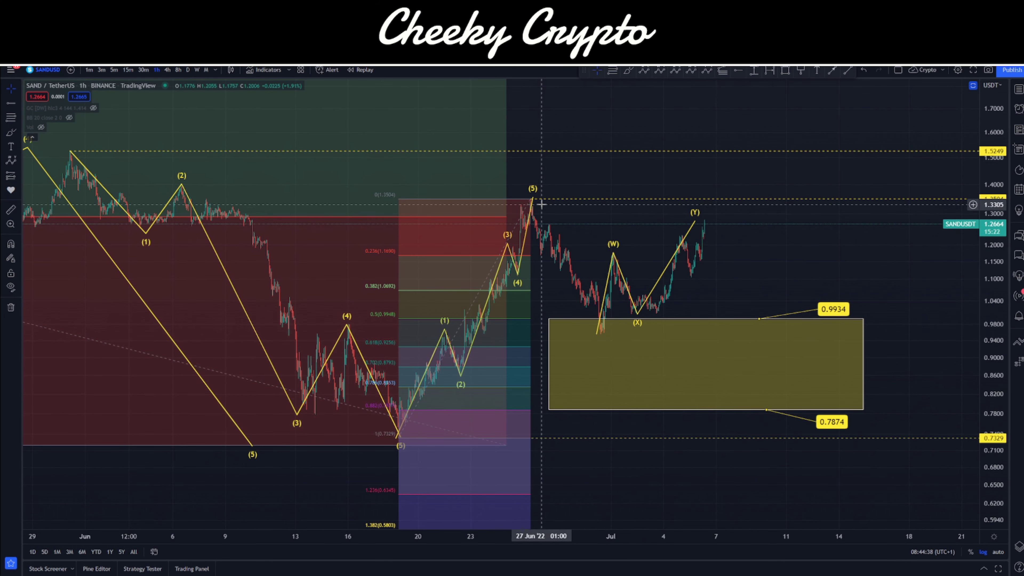
pyautogui.click(612, 254)
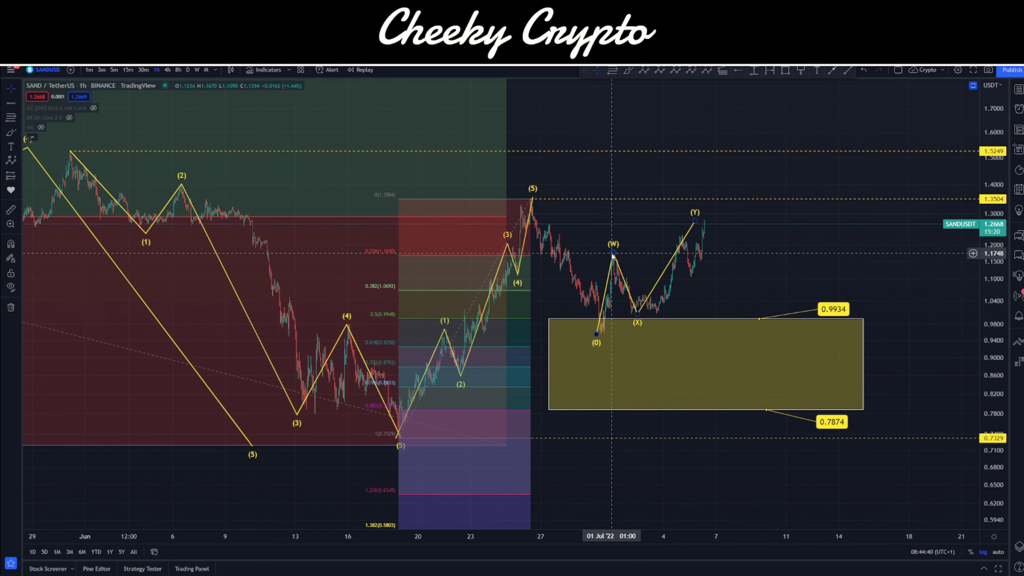
pyautogui.press('Delete')
# Draw a falling (1)–(5) impulse from the 1.3504 peak down to the late-June low.
pyautogui.click(706, 70)
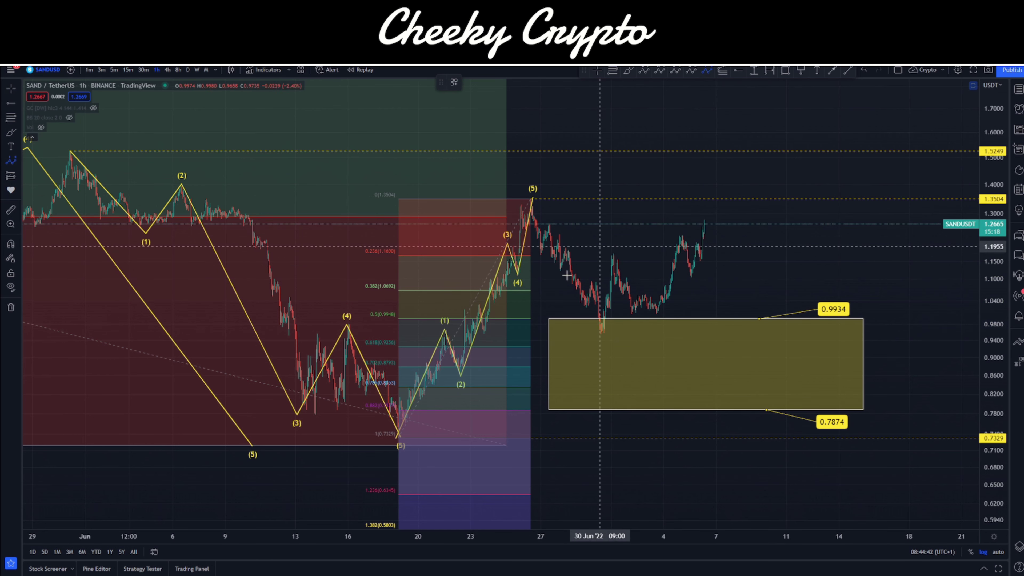
pyautogui.click(532, 199)
pyautogui.click(541, 259)
pyautogui.click(548, 222)
pyautogui.click(582, 312)
pyautogui.click(592, 278)
pyautogui.click(601, 335)
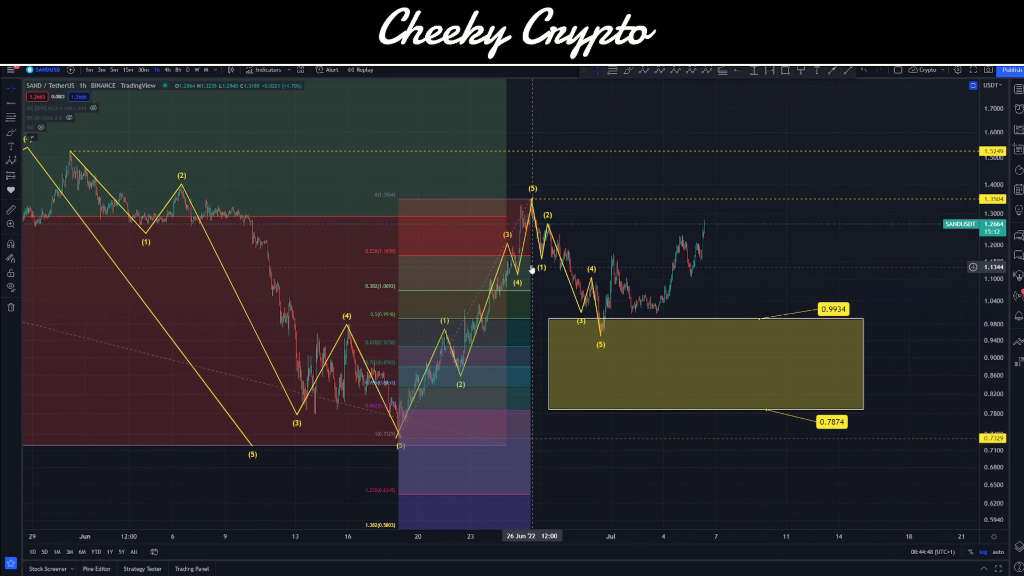
# Project a five-wave Elliott impulse from the recent high down into the yellow box.
pyautogui.click(707, 70)
pyautogui.click(706, 221)
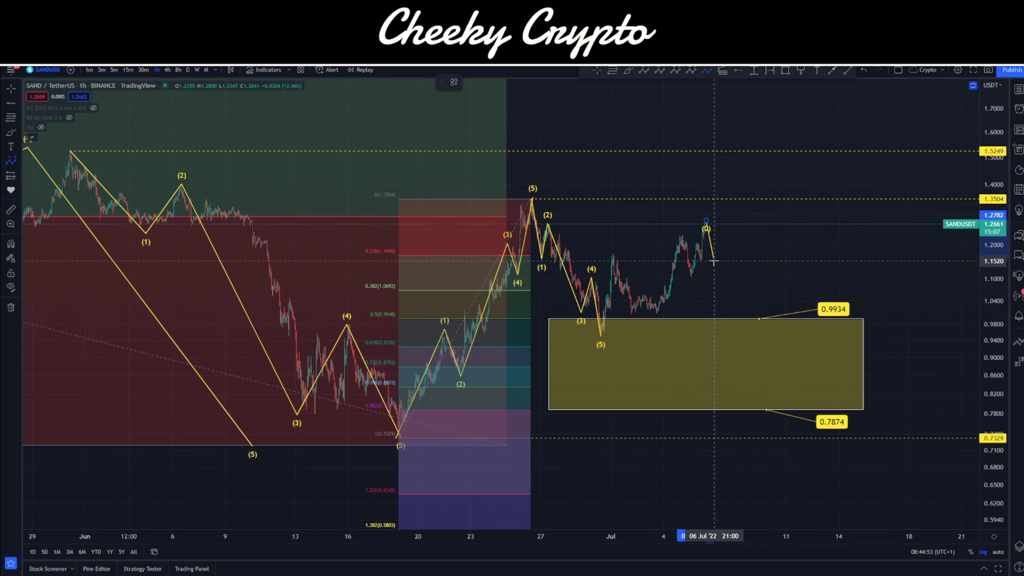
pyautogui.click(725, 253)
pyautogui.click(752, 310)
pyautogui.click(769, 367)
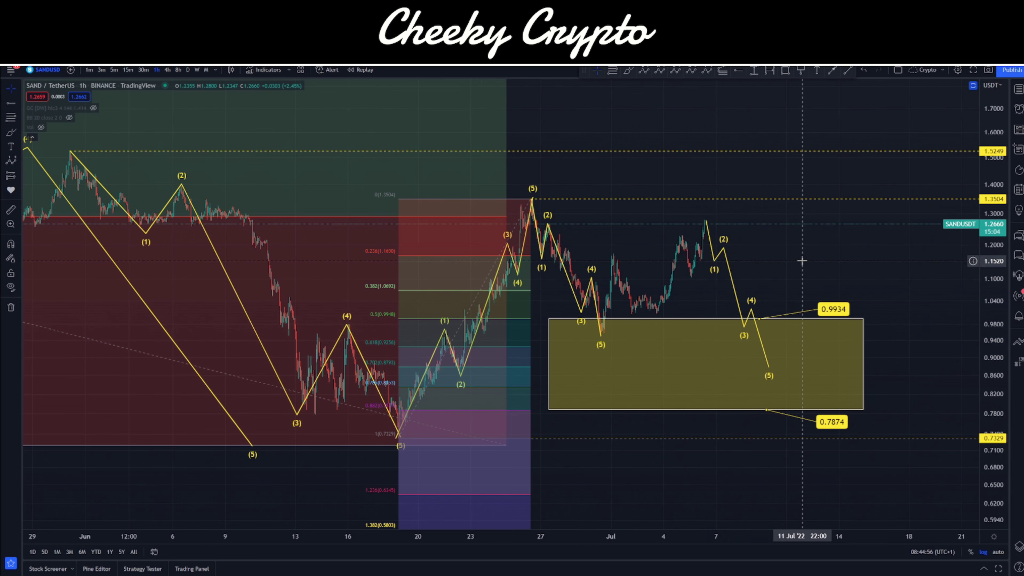
# Draw an ABC correction from the (5) peak through the late-June (A) low to (C) inside the box.
pyautogui.click(646, 71)
pyautogui.click(533, 195)
pyautogui.click(611, 346)
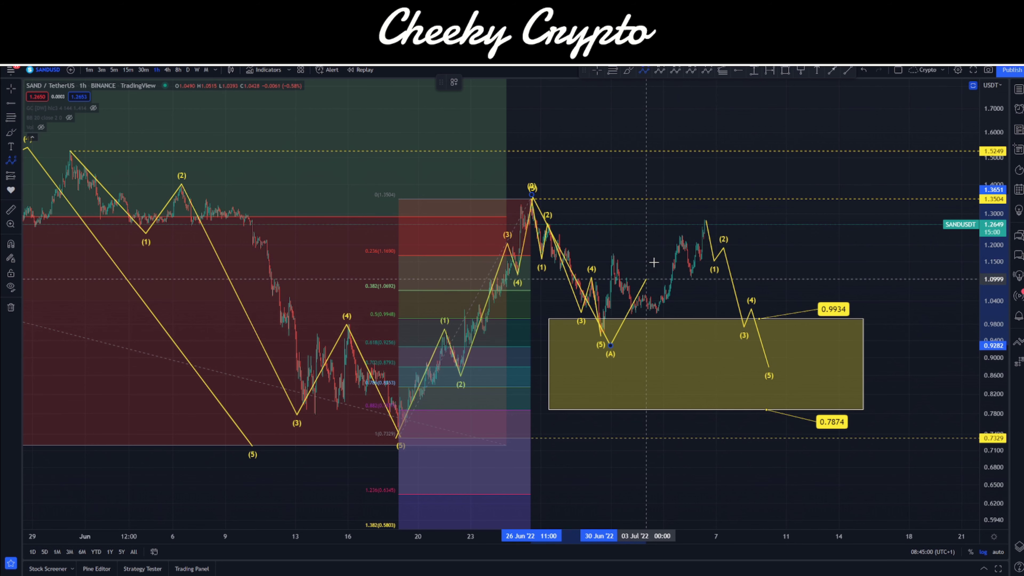
pyautogui.click(688, 220)
pyautogui.click(747, 375)
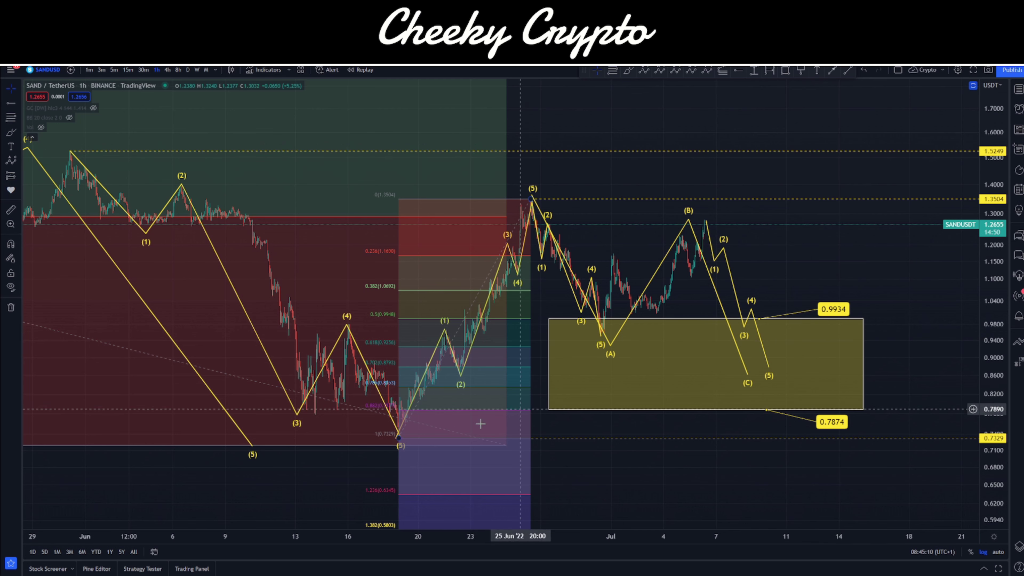
pyautogui.click(508, 199)
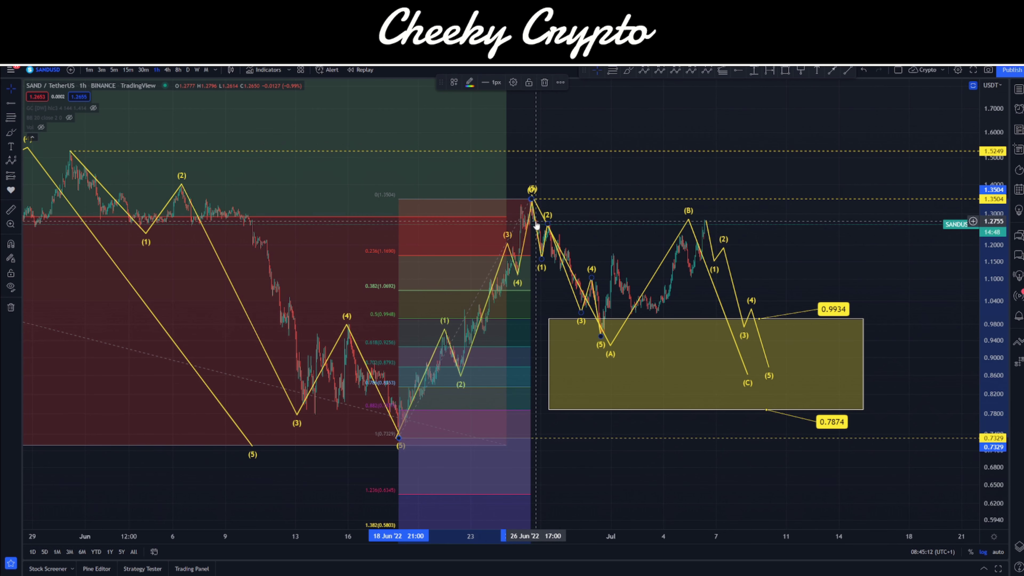
# Delete the old Fibonacci and draw a new retracement from the (5) peak to the June (5) low.
pyautogui.press('Delete')
pyautogui.click(613, 71)
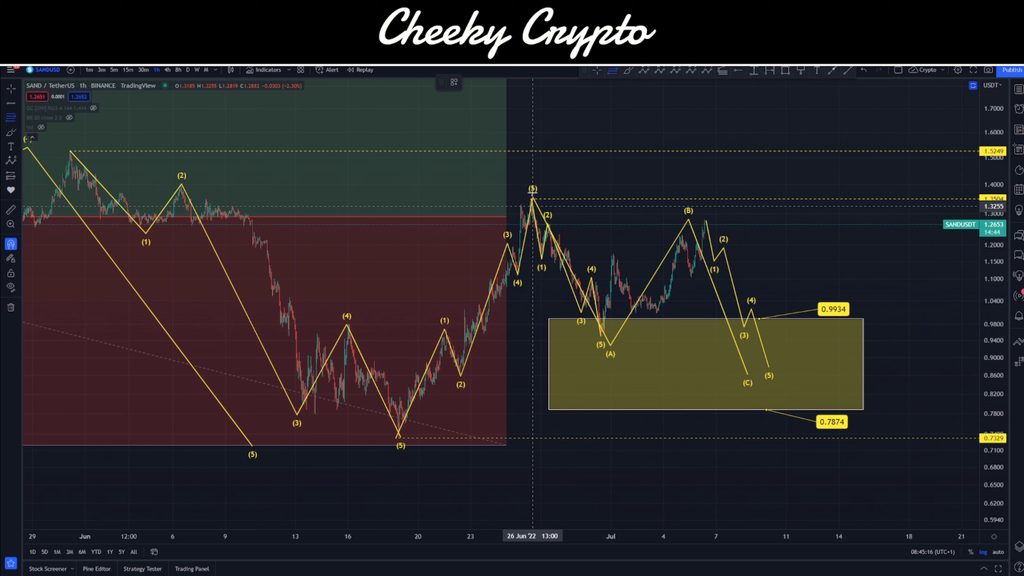
pyautogui.click(532, 198)
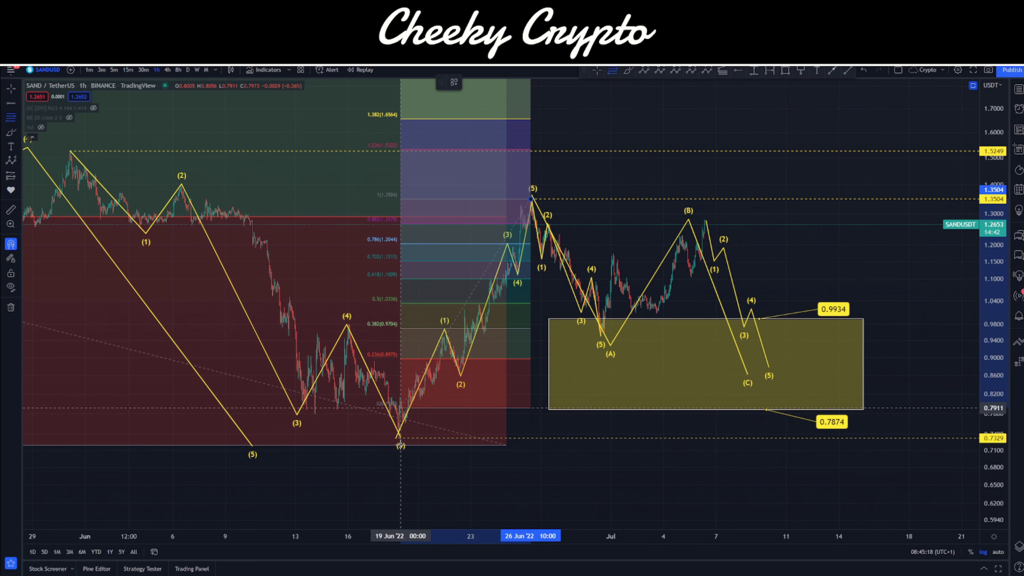
pyautogui.click(399, 437)
# Move the new Fibonacci to start near 0.8629 beneath the projected waves.
pyautogui.moveTo(415, 442); pyautogui.dragTo(693, 374)
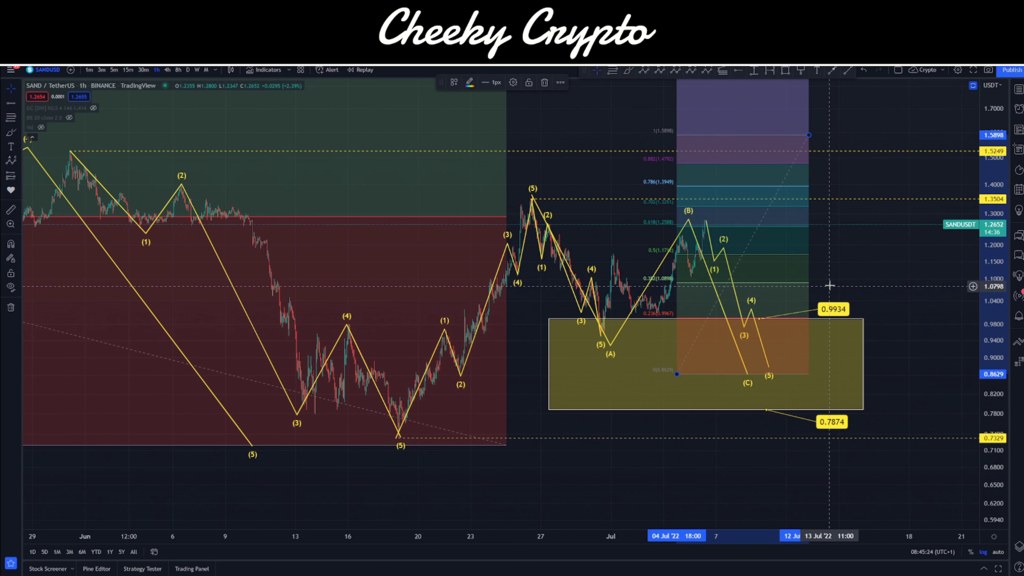
pyautogui.moveTo(853, 275); pyautogui.dragTo(803, 424)
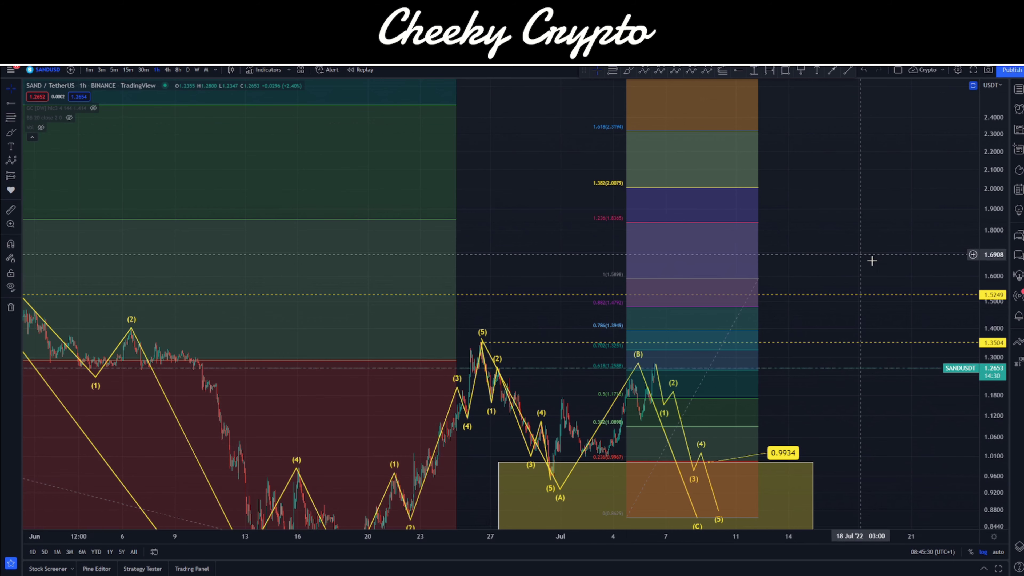
pyautogui.moveTo(839, 410); pyautogui.dragTo(849, 311)
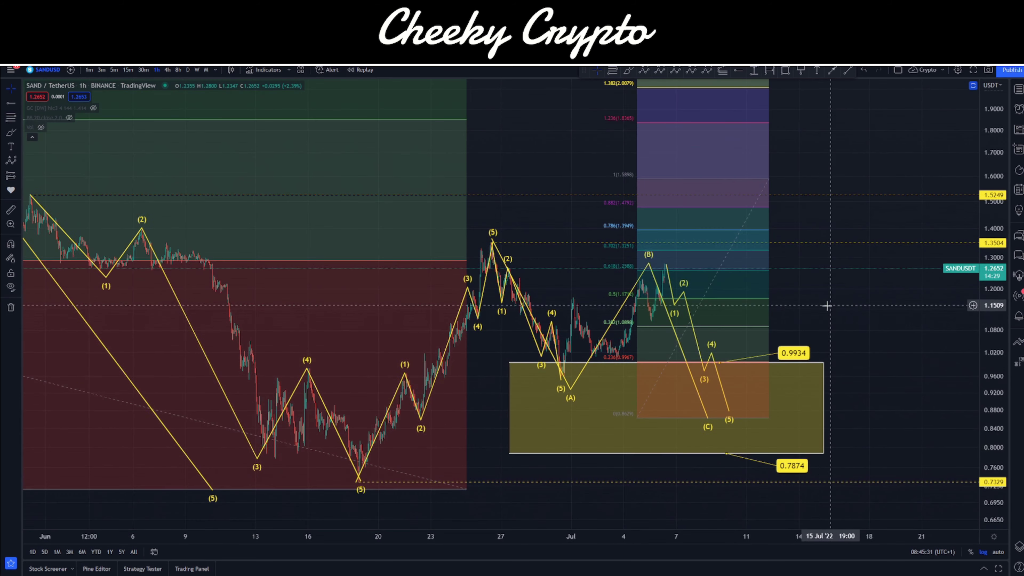
# Delete the Fibonacci retracement and zoom in to center the recent wave counts.
pyautogui.click(734, 275)
pyautogui.press('Delete')
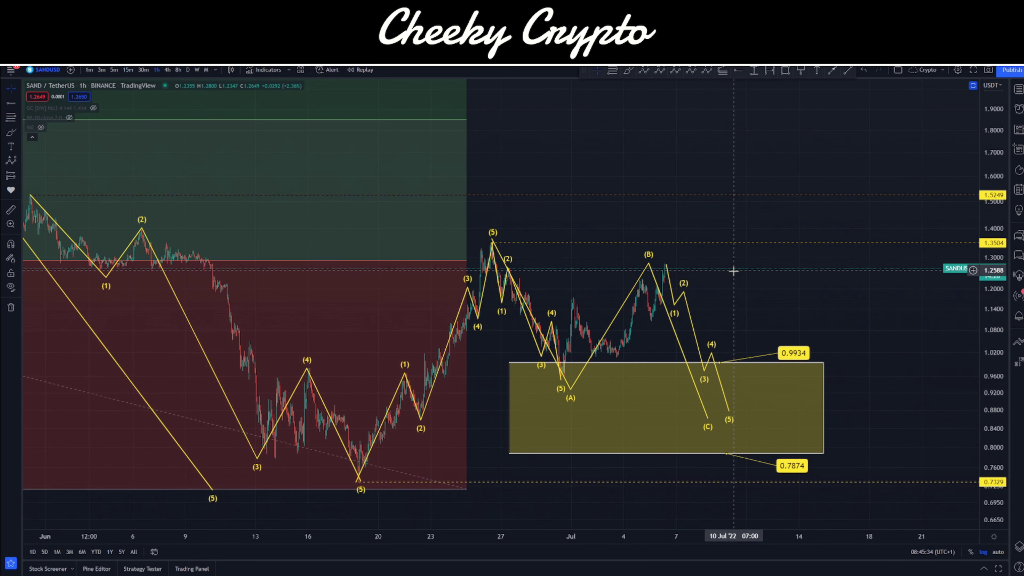
pyautogui.scroll(3, 737, 322)
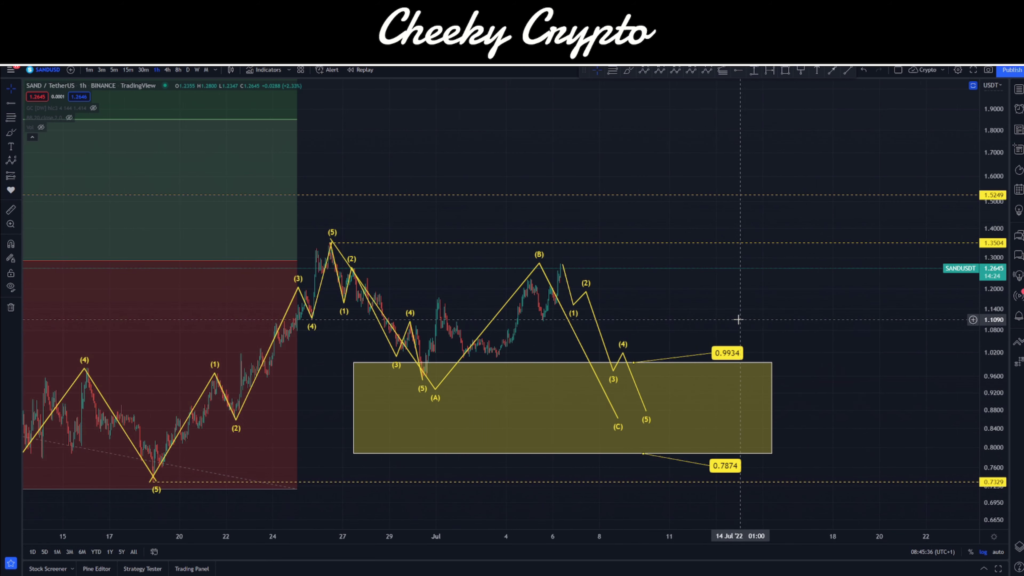
pyautogui.scroll(3, 605, 301)
pyautogui.moveTo(605, 300); pyautogui.dragTo(733, 277)
pyautogui.scroll(1, 748, 263)
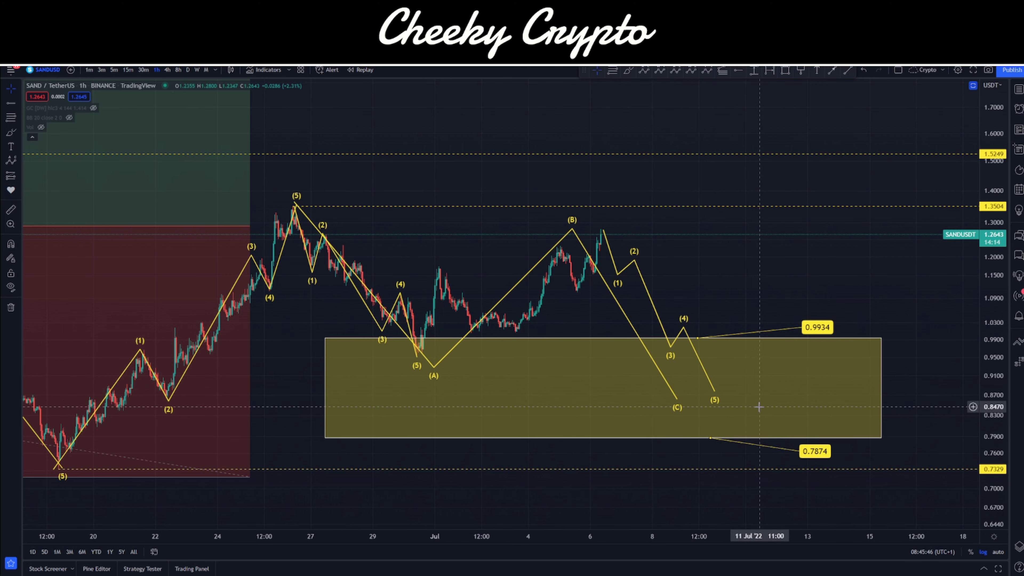
pyautogui.moveTo(711, 301); pyautogui.dragTo(744, 293)
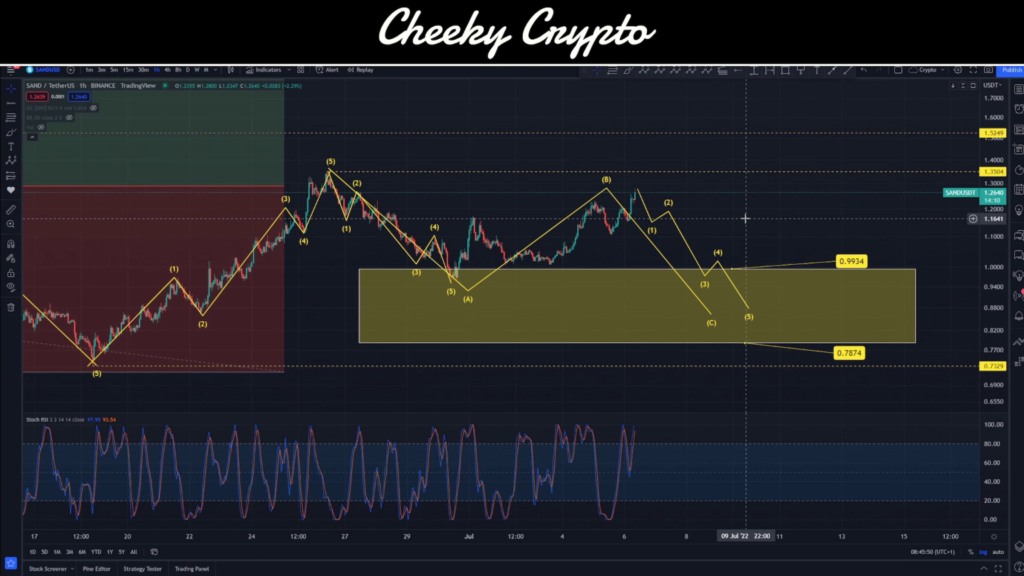
# Reveal the Stoch RSI pane, circle its latest peak with the brush, and switch to 4h.
pyautogui.moveTo(739, 212); pyautogui.dragTo(710, 199)
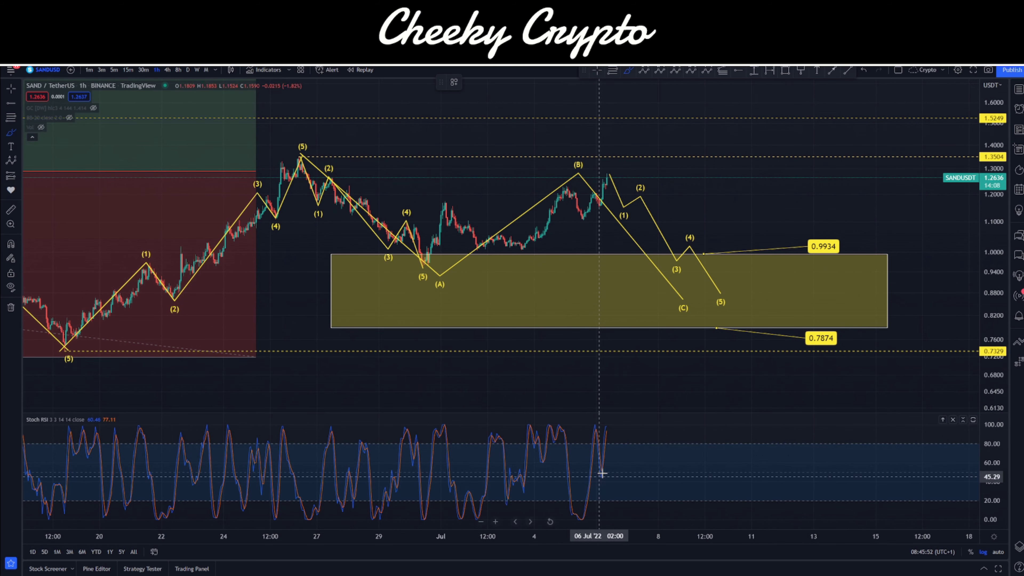
pyautogui.moveTo(620, 436); pyautogui.dragTo(621, 420)
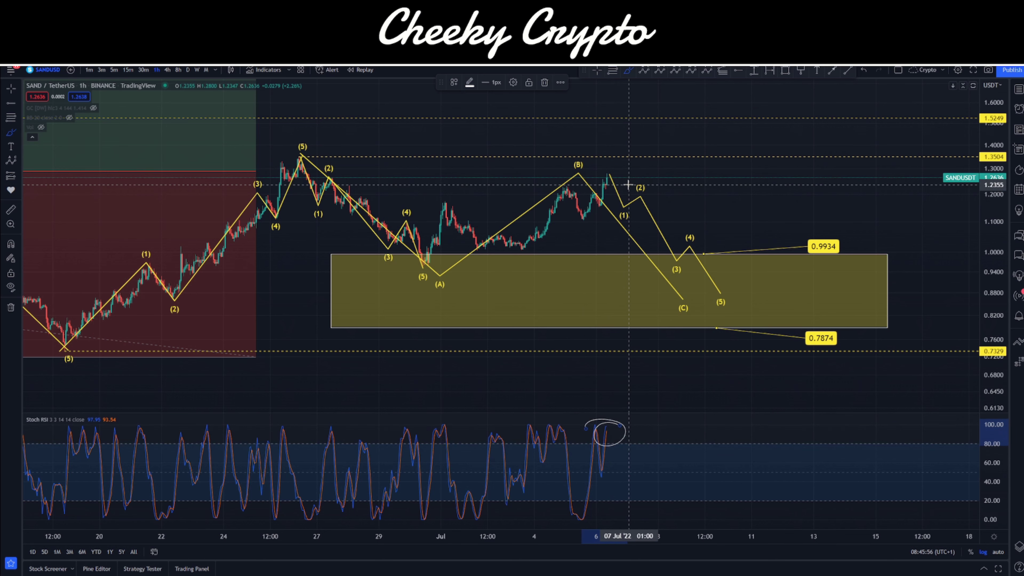
pyautogui.click(167, 70)
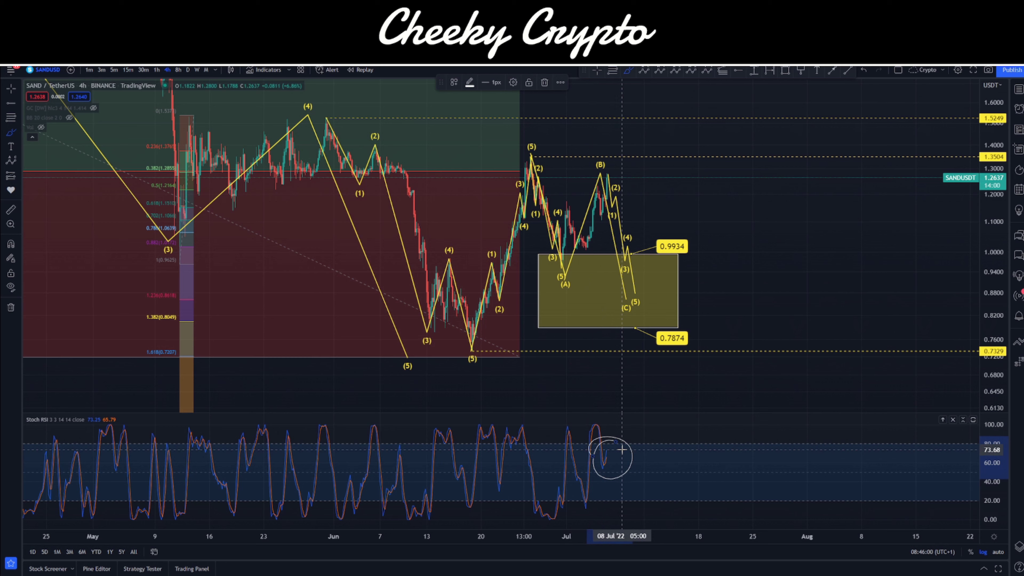
# Clear the Stoch RSI circle and briefly sketch the expected drop from 80 toward 25.
pyautogui.press('Delete')
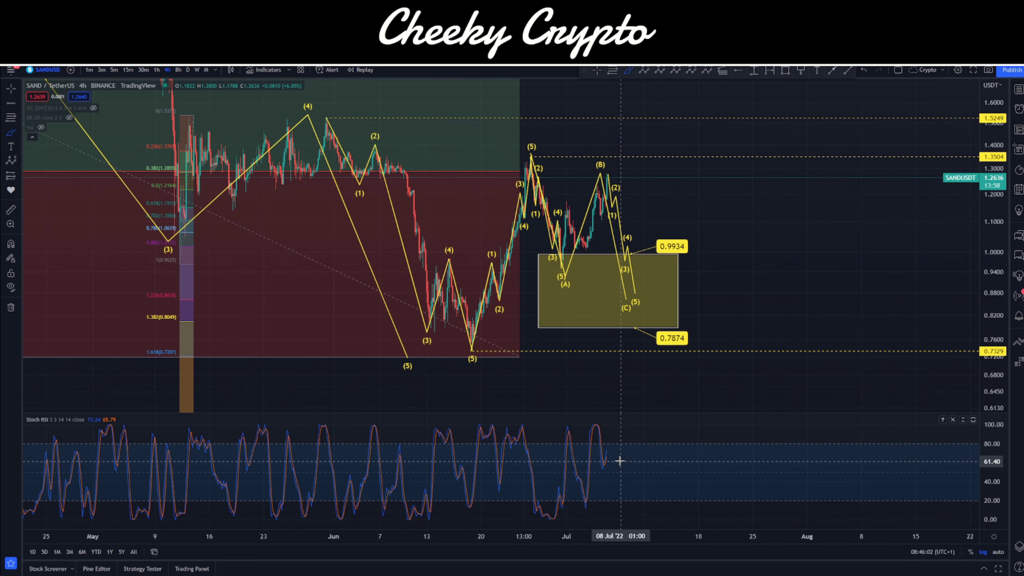
pyautogui.moveTo(618, 443); pyautogui.dragTo(646, 497)
pyautogui.press('Delete')
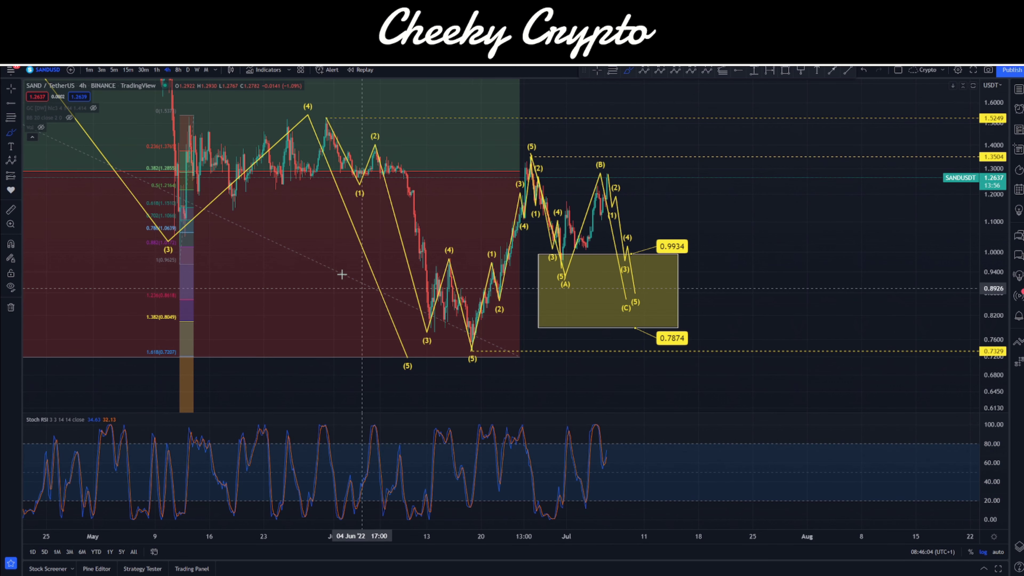
# Circle the latest Stoch RSI peak on the 8h and daily charts, then return to 1h.
pyautogui.click(178, 69)
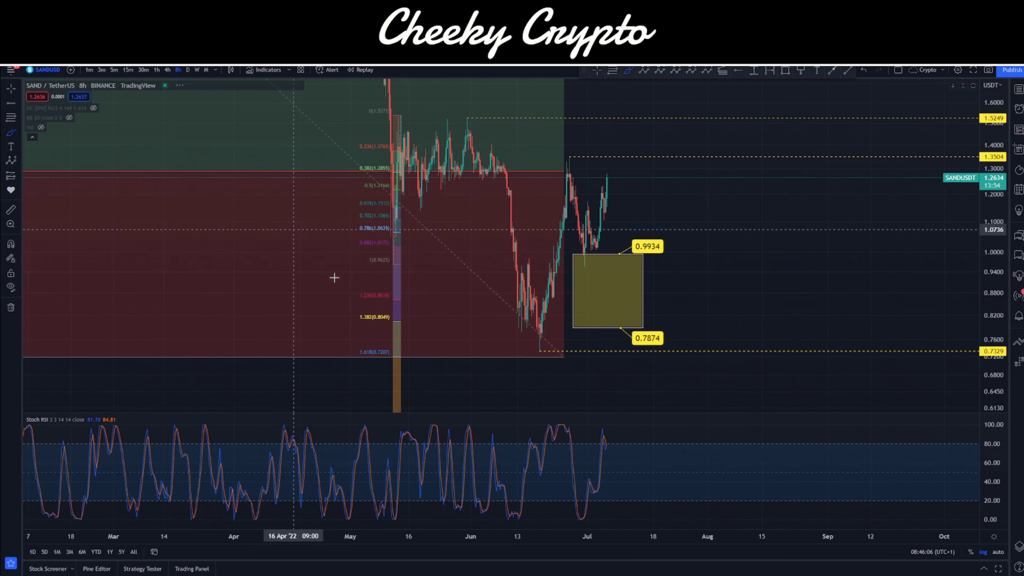
pyautogui.moveTo(613, 427); pyautogui.dragTo(613, 463)
pyautogui.press('Delete')
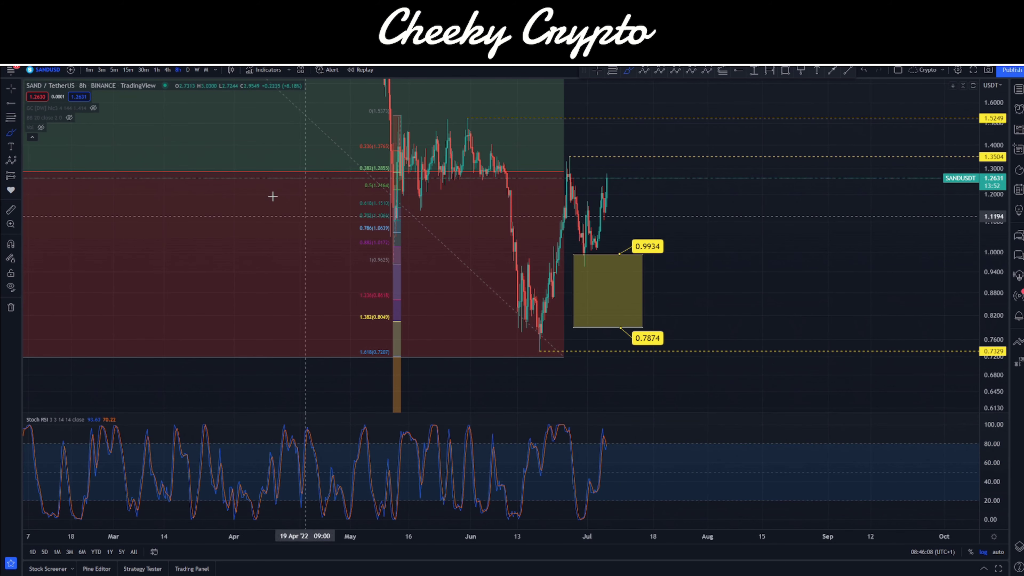
pyautogui.click(188, 70)
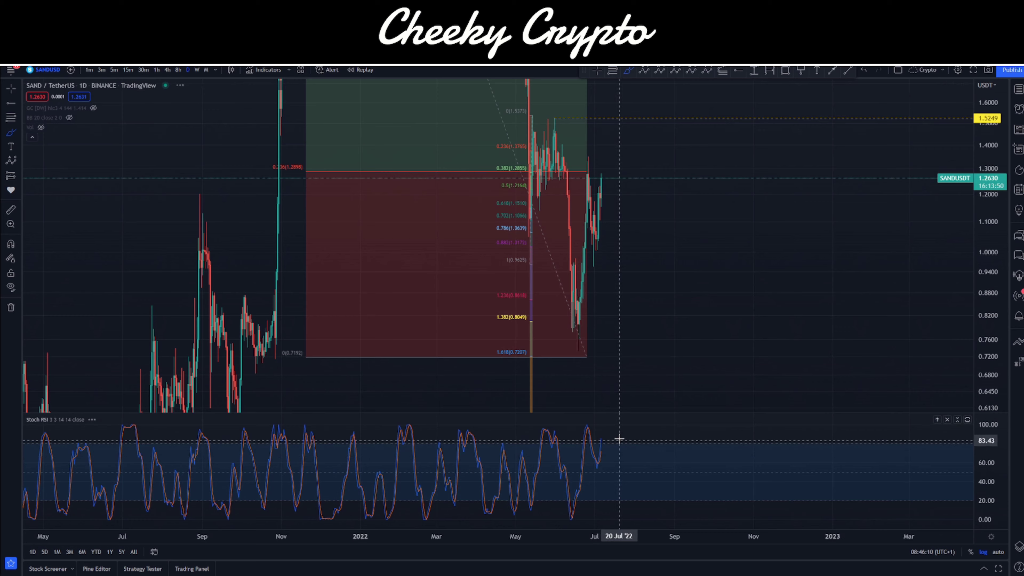
pyautogui.moveTo(614, 431); pyautogui.dragTo(585, 431)
pyautogui.press('Delete')
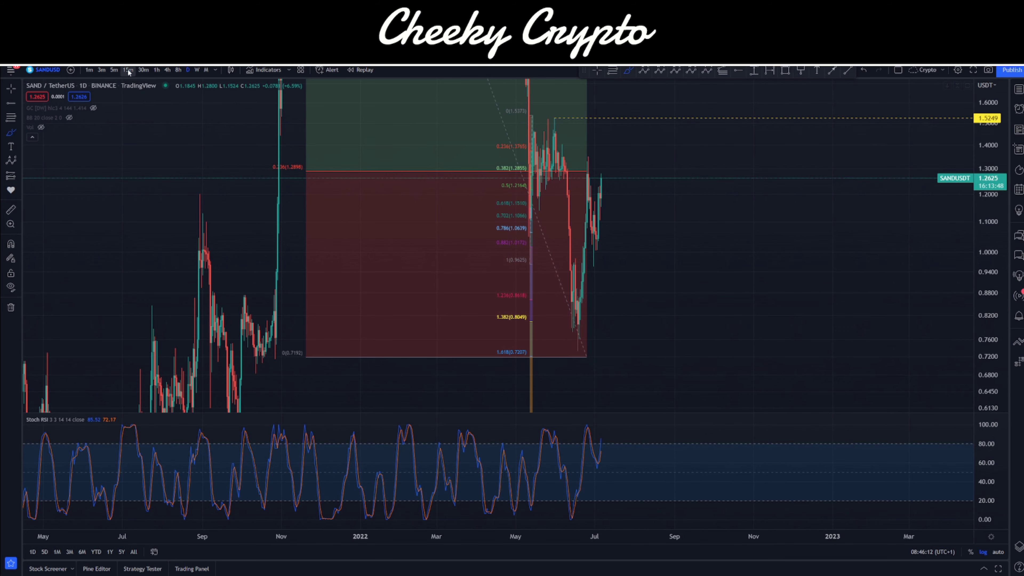
pyautogui.click(157, 70)
pyautogui.click(8, 89)
pyautogui.click(67, 117)
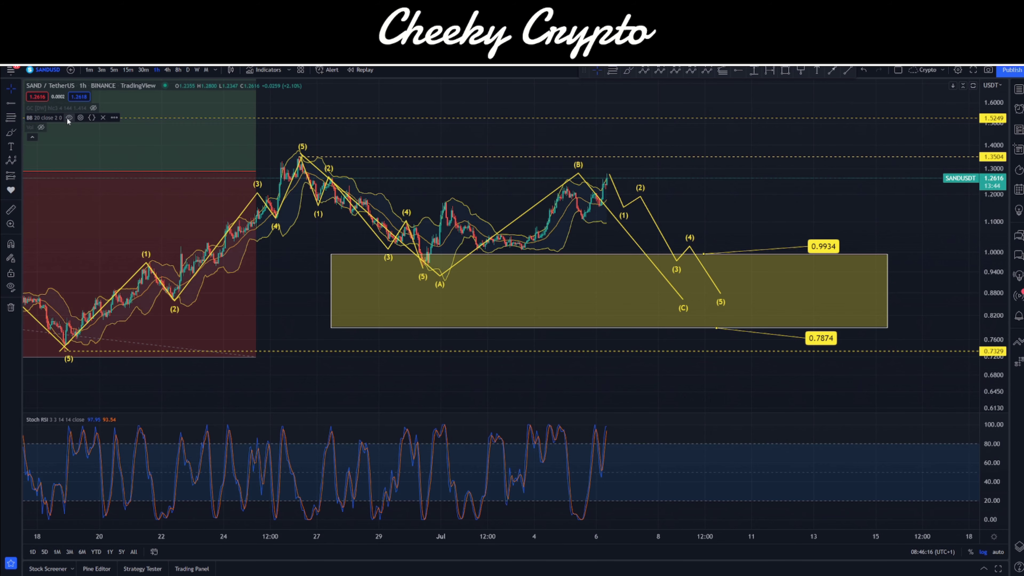
pyautogui.moveTo(990, 212); pyautogui.dragTo(991, 234)
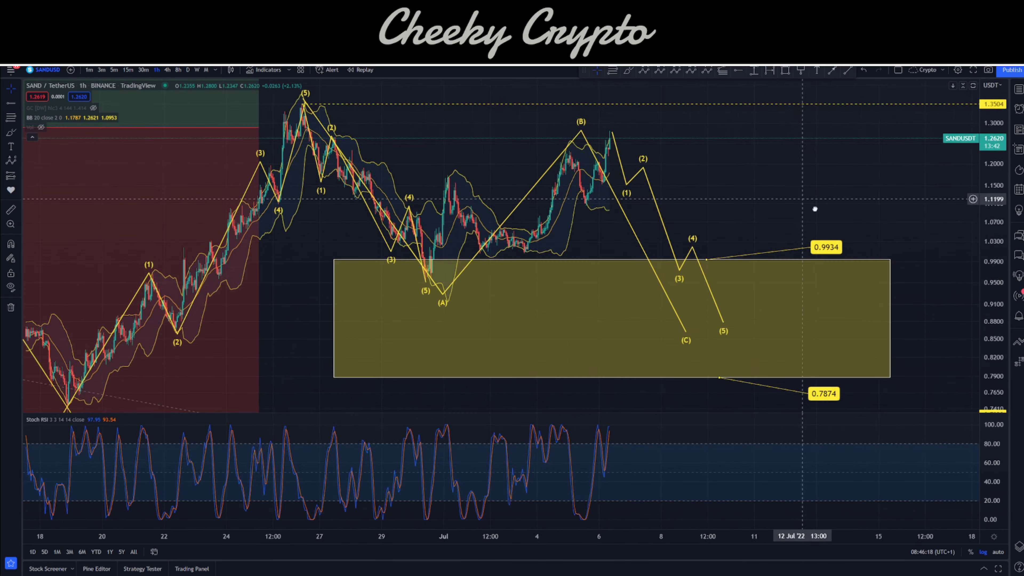
pyautogui.scroll(5, 565, 223)
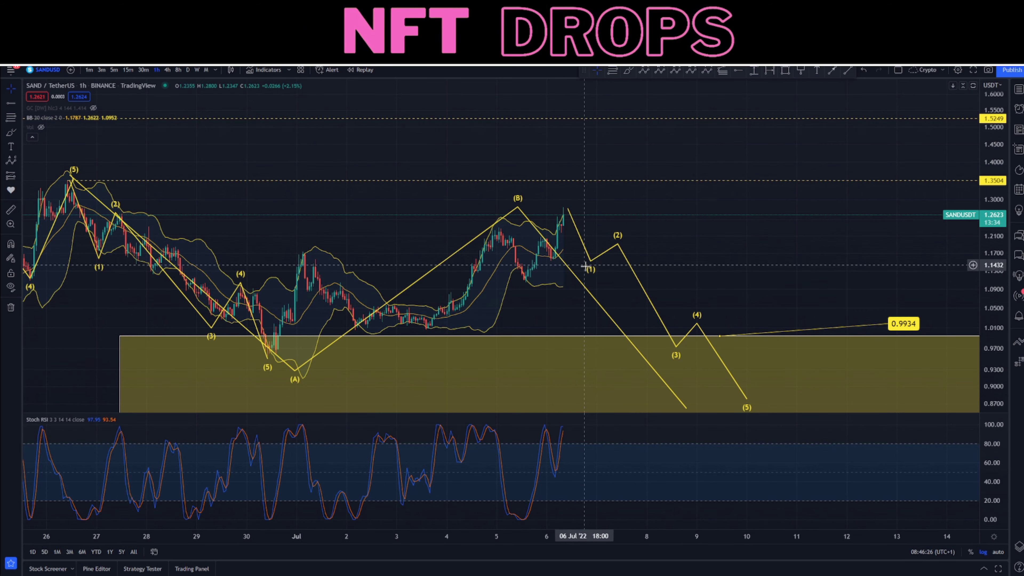
pyautogui.moveTo(576, 273); pyautogui.dragTo(600, 242)
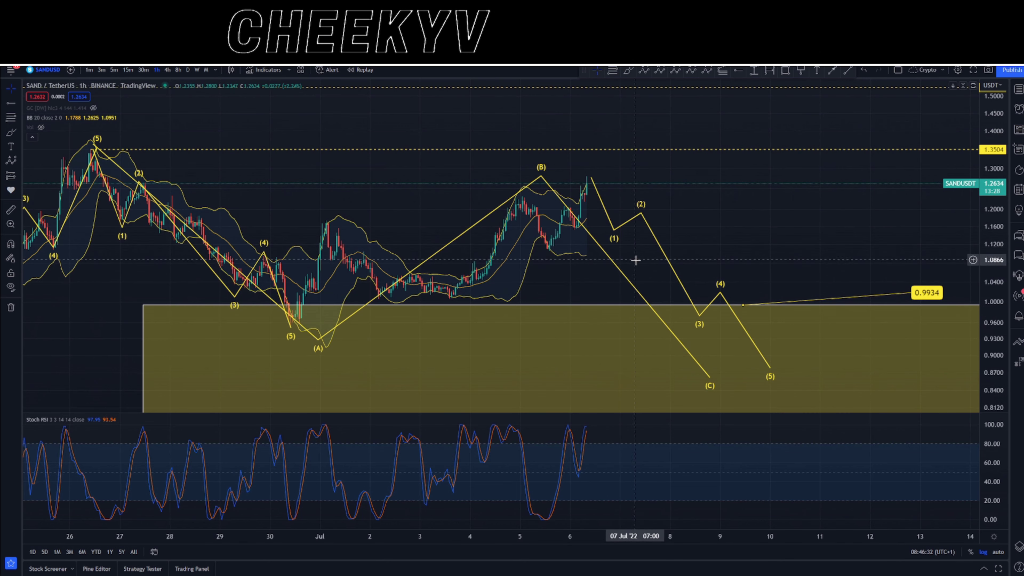
pyautogui.scroll(-5, 723, 249)
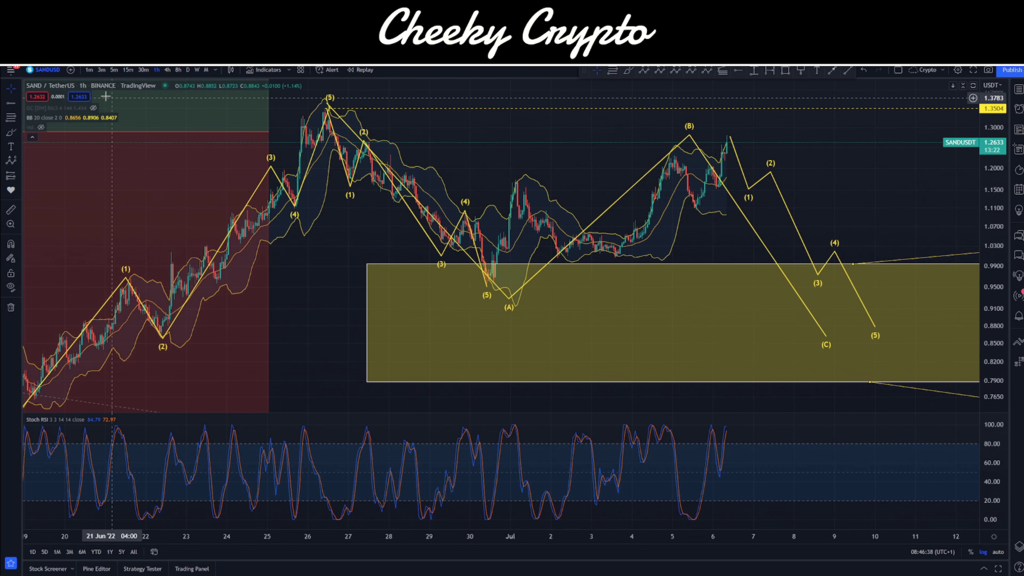
pyautogui.click(70, 117)
pyautogui.moveTo(818, 202); pyautogui.dragTo(753, 210)
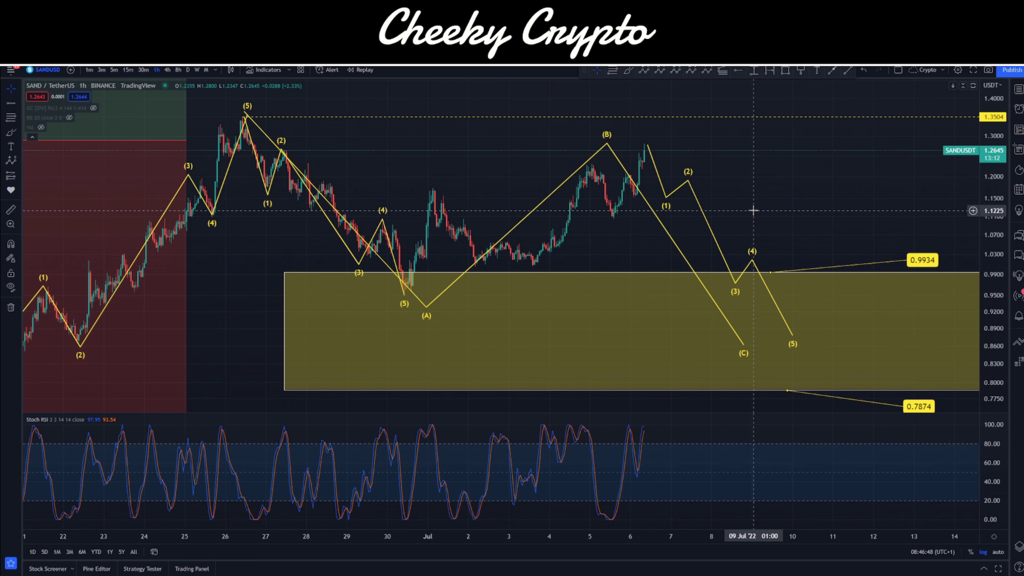
# Zoom out and compress the price scale to show the late-May wave count down to 0.7329.
pyautogui.scroll(-3, 726, 193)
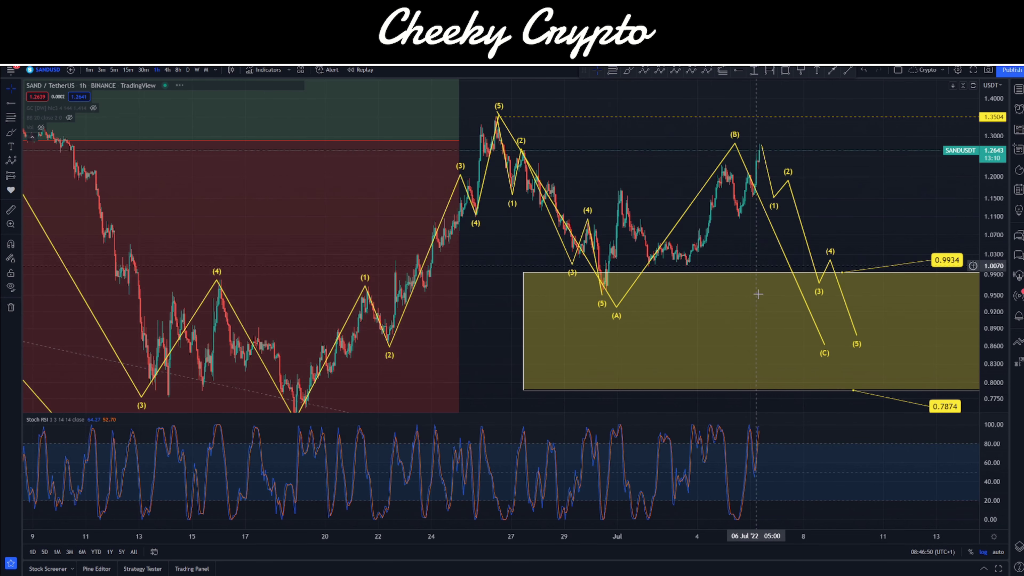
pyautogui.moveTo(494, 348); pyautogui.dragTo(437, 203)
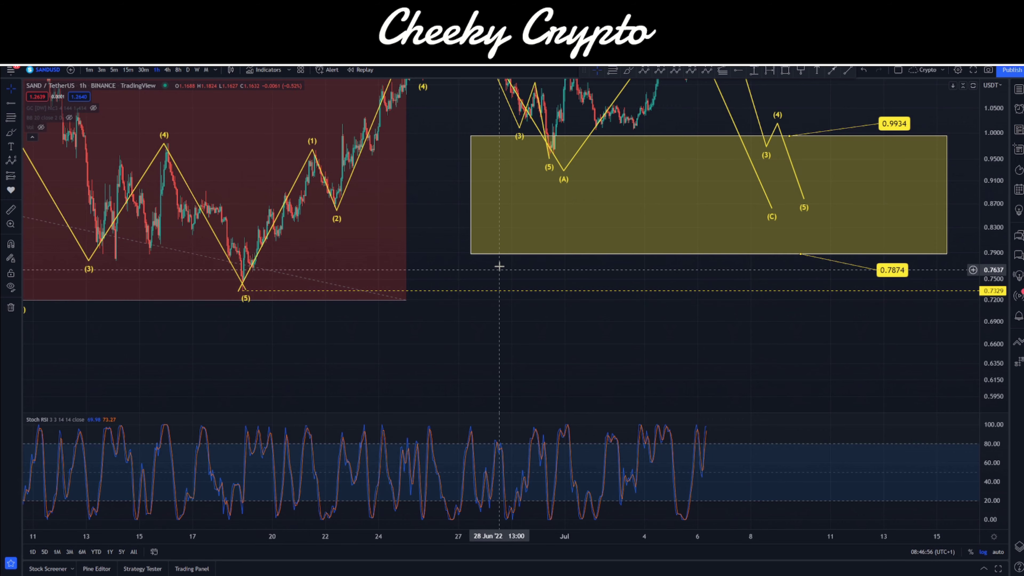
pyautogui.moveTo(437, 245); pyautogui.dragTo(373, 380)
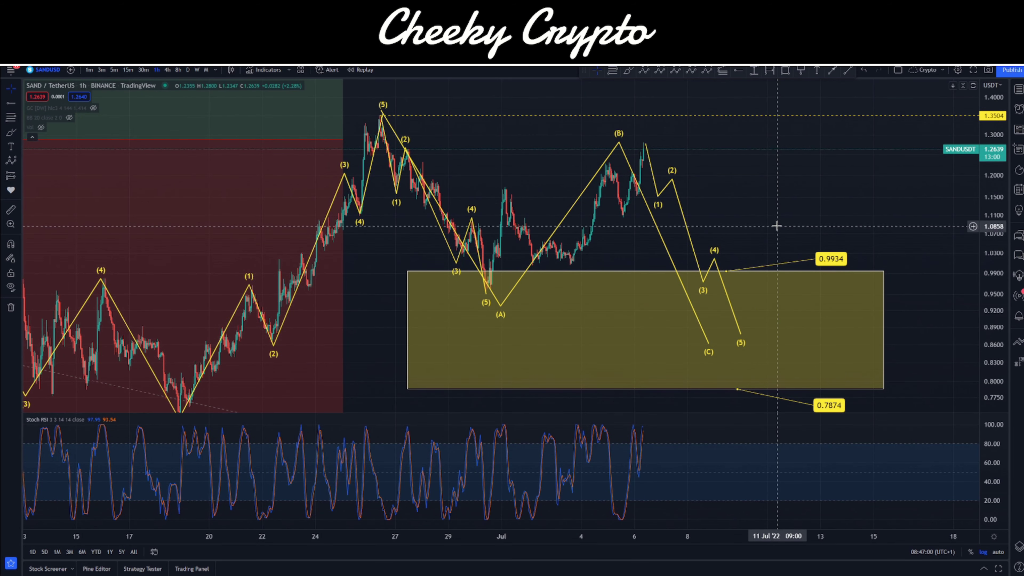
pyautogui.scroll(-3, 628, 295)
pyautogui.moveTo(994, 156); pyautogui.dragTo(994, 190)
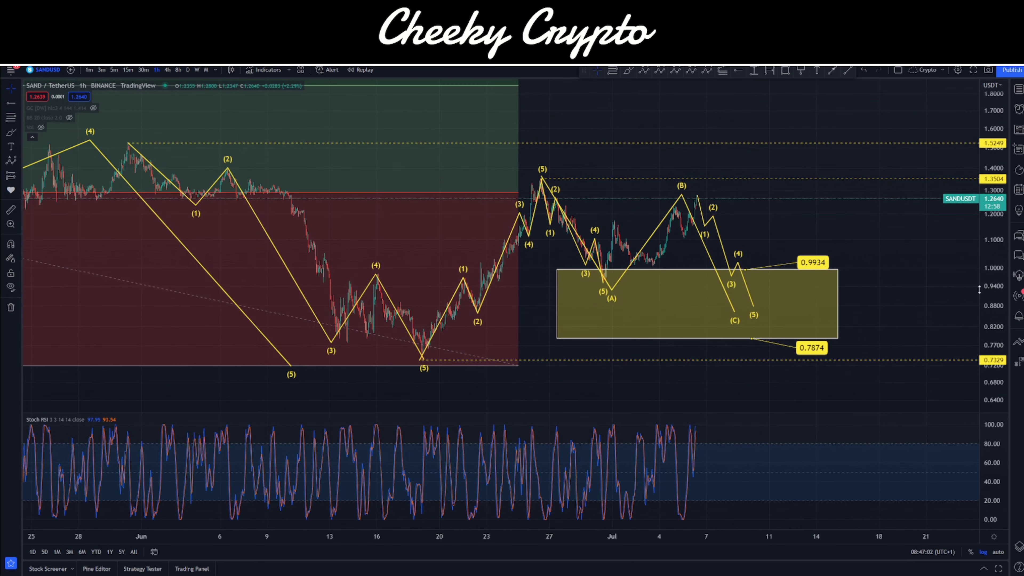
pyautogui.click(707, 71)
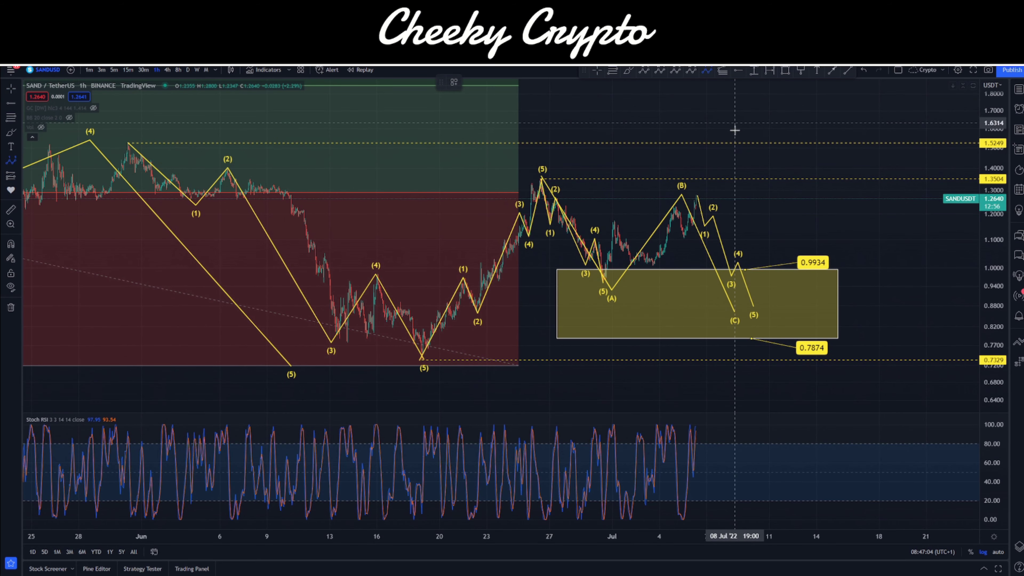
pyautogui.click(765, 319)
pyautogui.click(788, 244)
pyautogui.click(801, 261)
pyautogui.click(831, 174)
pyautogui.click(843, 190)
pyautogui.click(869, 109)
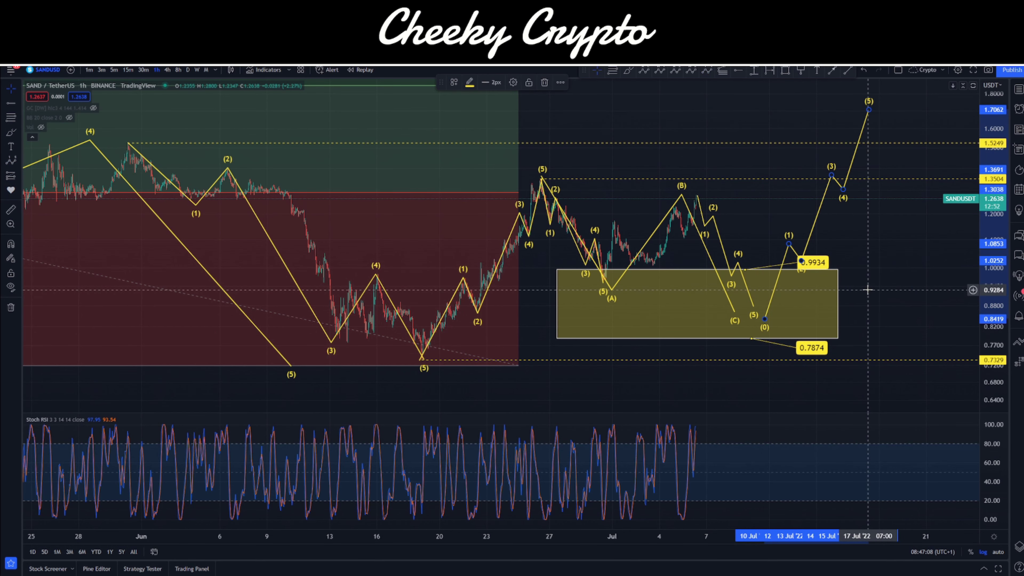
pyautogui.press('Delete')
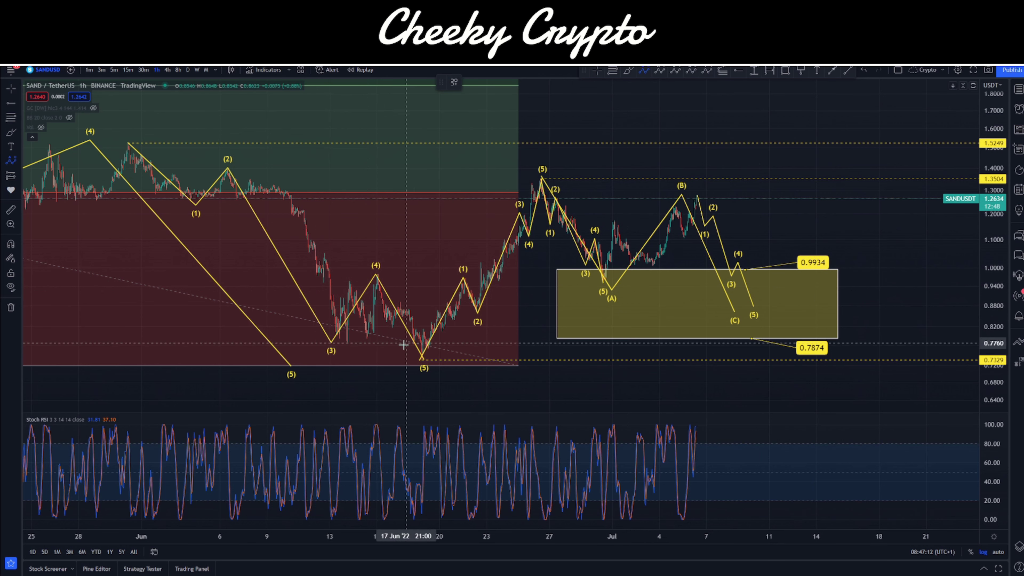
pyautogui.click(395, 361)
pyautogui.click(515, 173)
pyautogui.click(677, 321)
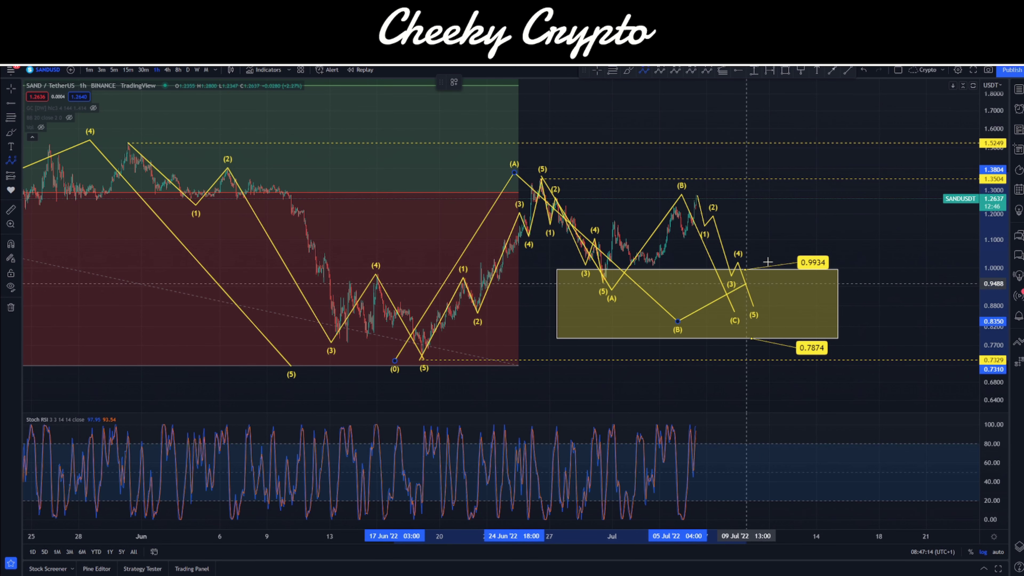
pyautogui.click(855, 129)
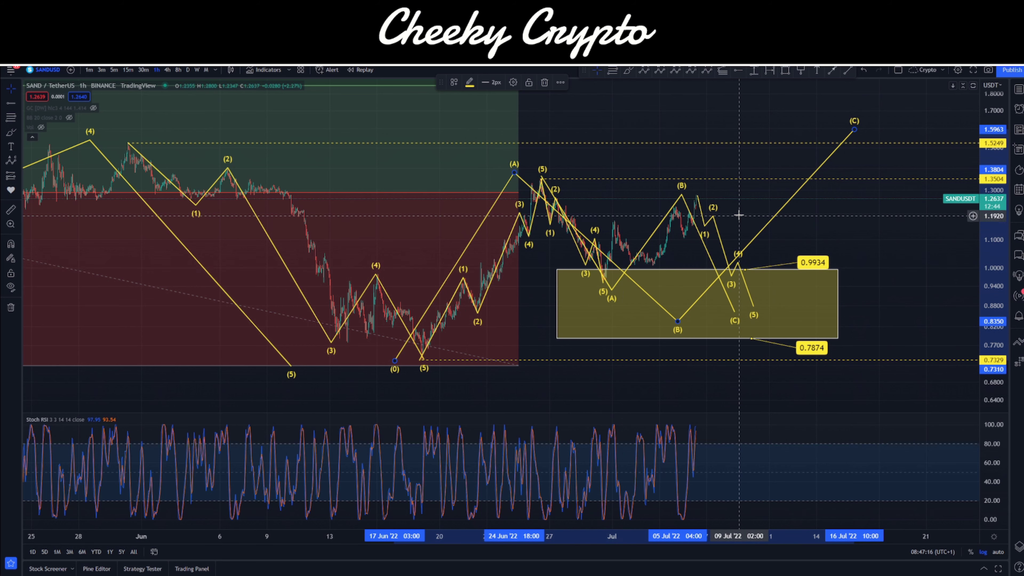
pyautogui.press('Delete')
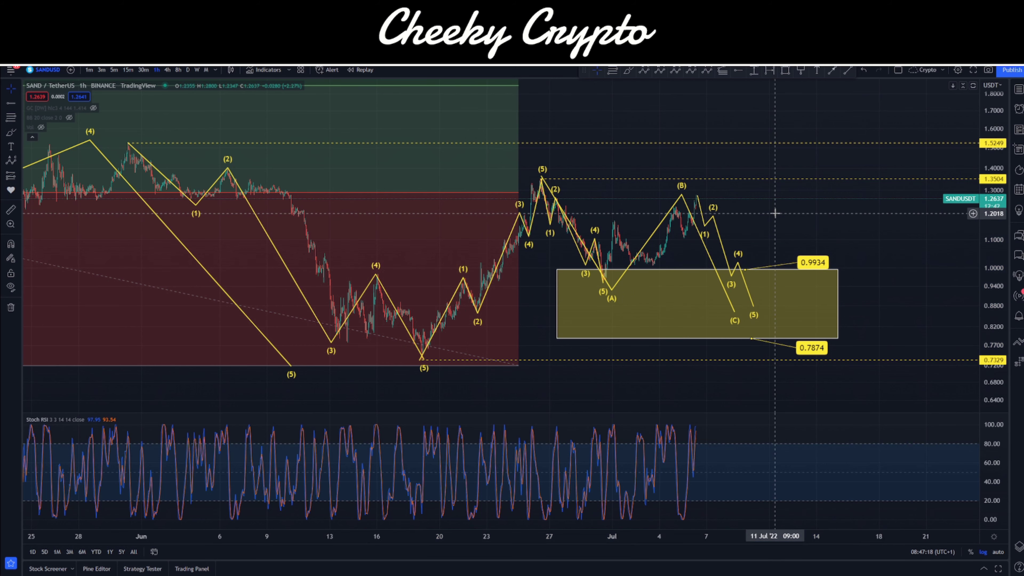
# Zoom and stretch the price chart so the projected ABC path and 0.7874–0.9934 box fill the view.
pyautogui.hscroll(5, 896, 220)
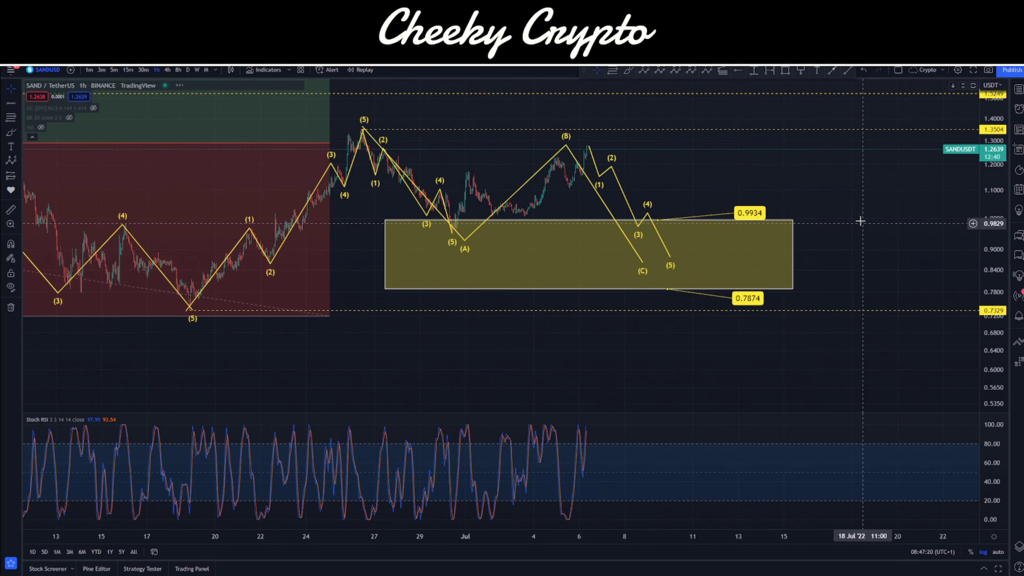
pyautogui.scroll(3, 958, 255)
pyautogui.moveTo(883, 259); pyautogui.dragTo(920, 293)
pyautogui.scroll(3, 693, 218)
pyautogui.moveTo(693, 218); pyautogui.dragTo(823, 226)
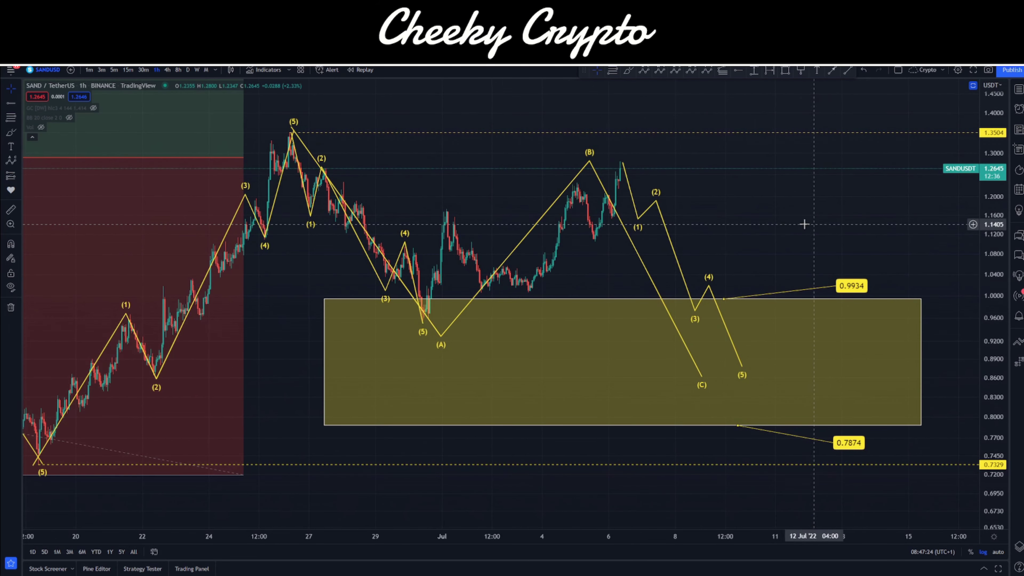
pyautogui.moveTo(754, 228); pyautogui.dragTo(816, 229)
pyautogui.scroll(2, 816, 229)
pyautogui.moveTo(710, 242); pyautogui.dragTo(732, 218)
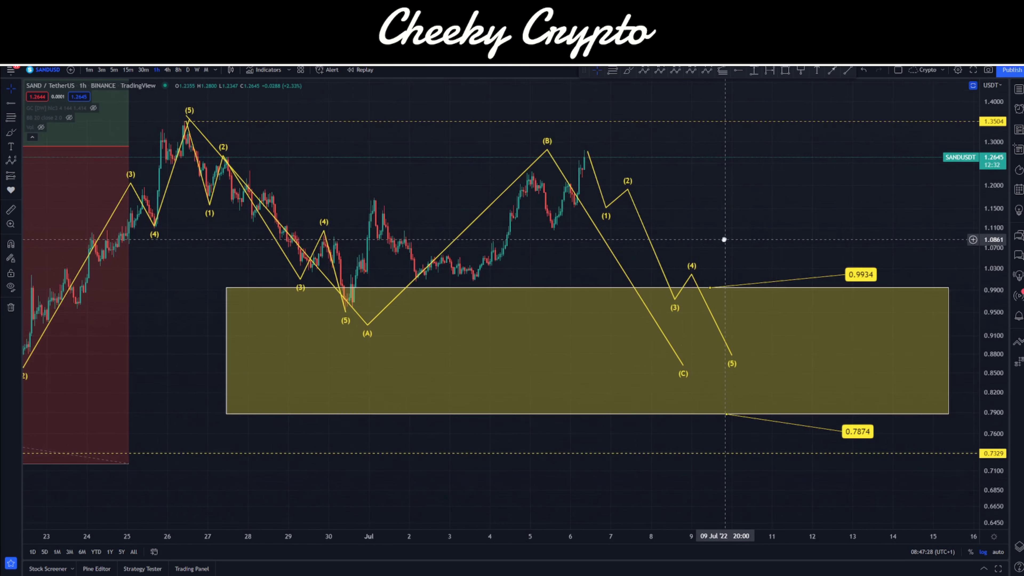
pyautogui.moveTo(803, 230); pyautogui.dragTo(783, 231)
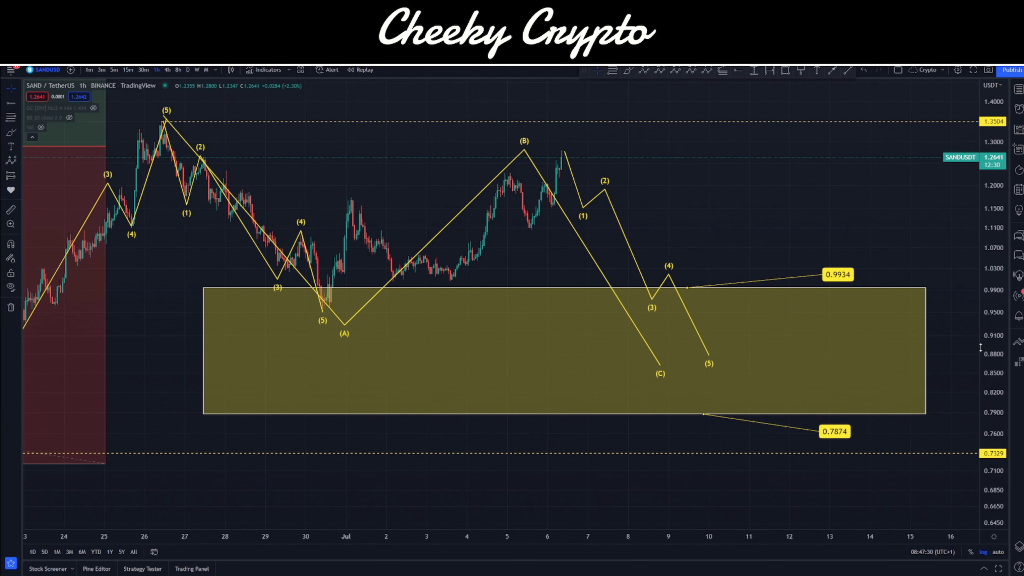